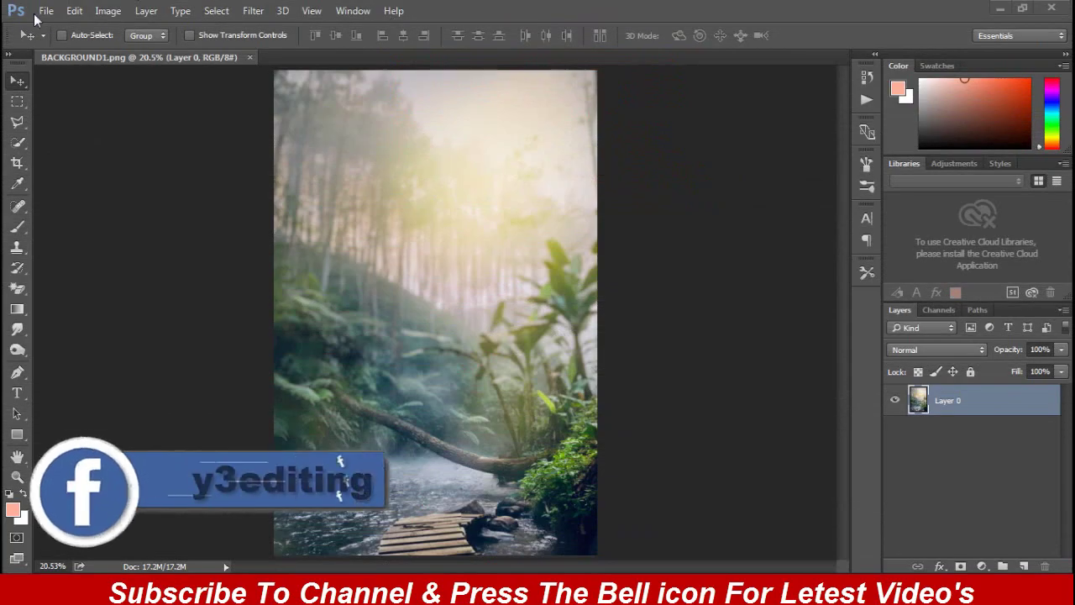
- Place IMG_2198.png as a linked layer above the forest background and commit it
{"action": "left_click", "coordinate": [41, 11]}
{"action": "left_click", "coordinate": [75, 314]}
{"action": "left_click", "coordinate": [486, 198]}
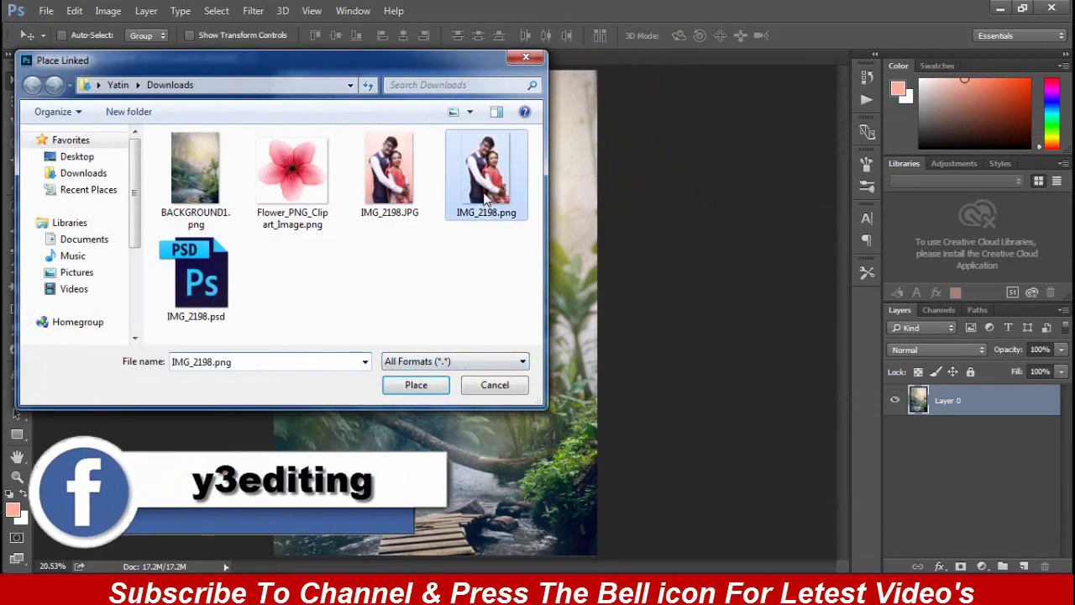
{"action": "left_click", "coordinate": [417, 385]}
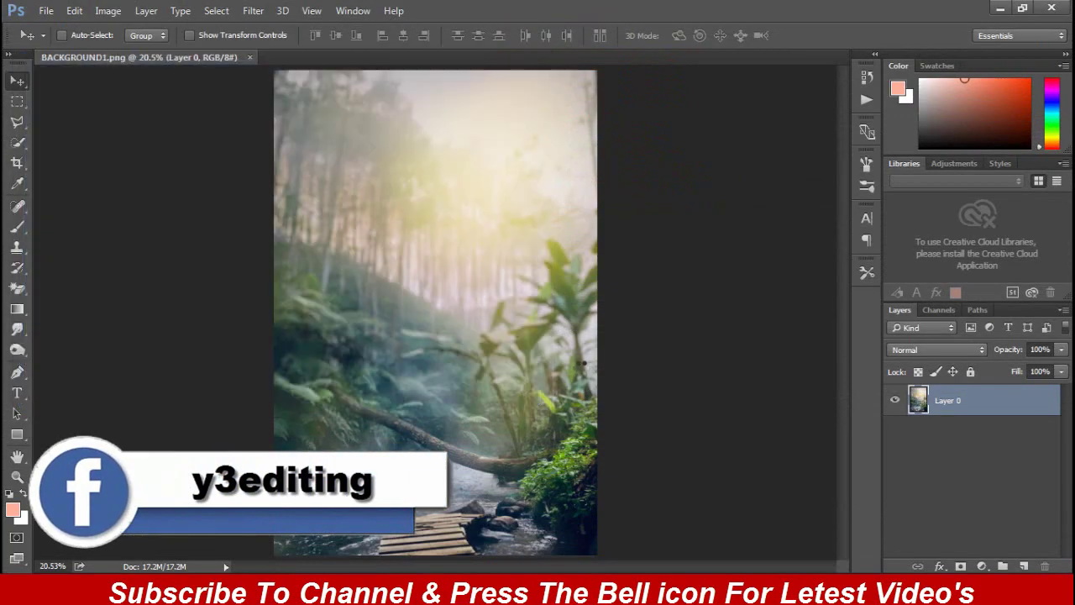
{"action": "key", "text": "Return"}
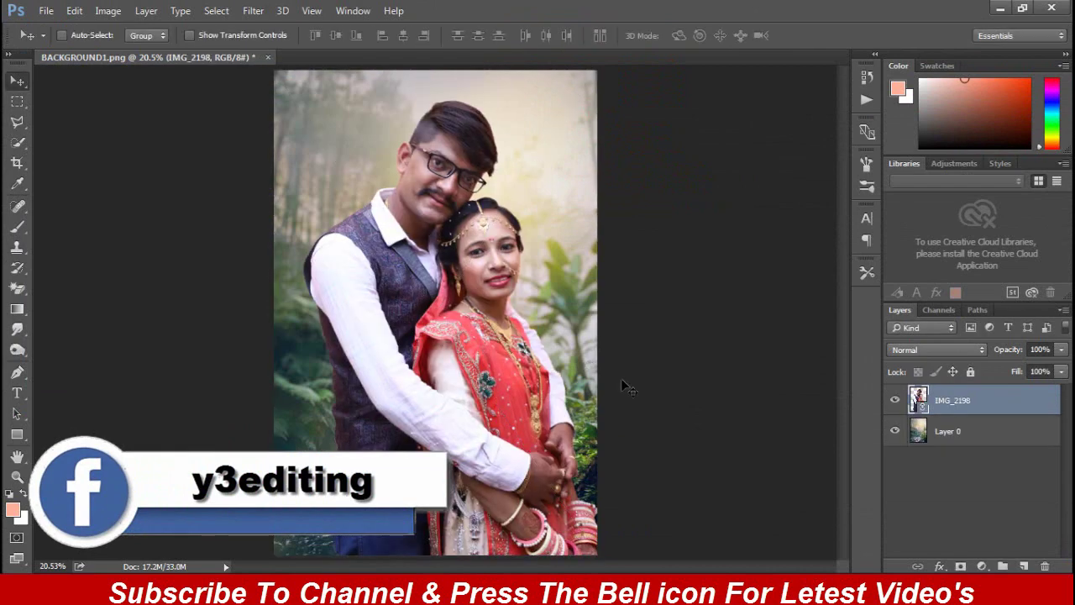
{"action": "left_click", "coordinate": [253, 10]}
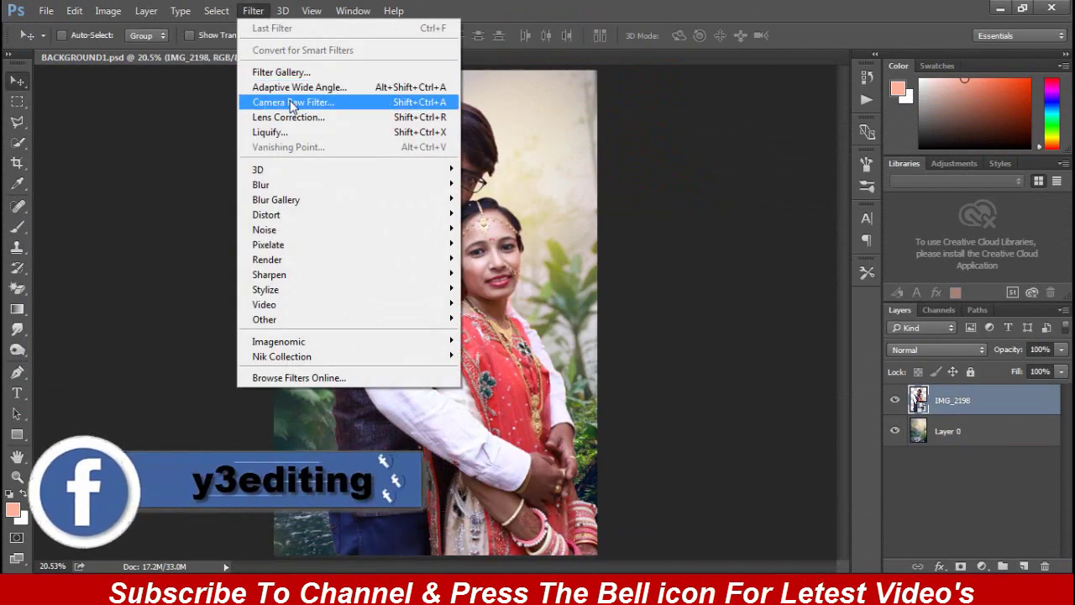
- Open Camera Raw on the couple layer and raise clarity and shadows slightly
{"action": "left_click", "coordinate": [290, 101]}
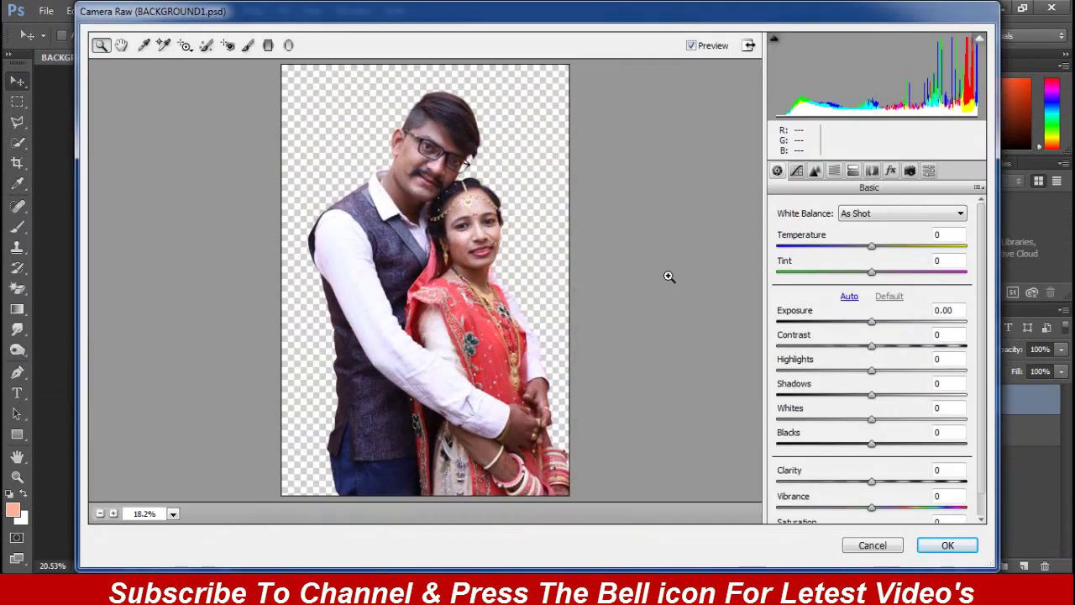
{"action": "left_click_drag", "start_coordinate": [874, 486], "coordinate": [859, 452]}
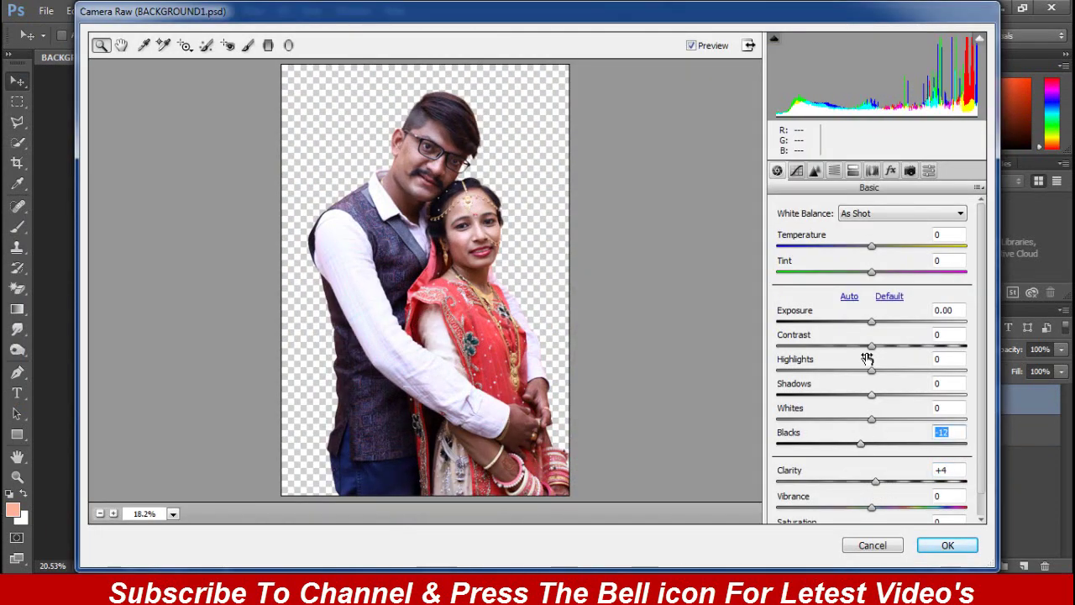
{"action": "mouse_move", "coordinate": [874, 401]}
{"action": "left_mouse_down"}
{"action": "mouse_move", "coordinate": [902, 401]}
{"action": "mouse_move", "coordinate": [857, 370]}
{"action": "left_mouse_up"}
- Boost HSL saturation of oranges, reds, aquas and blues (+23), then apply the filter
{"action": "left_click", "coordinate": [834, 171]}
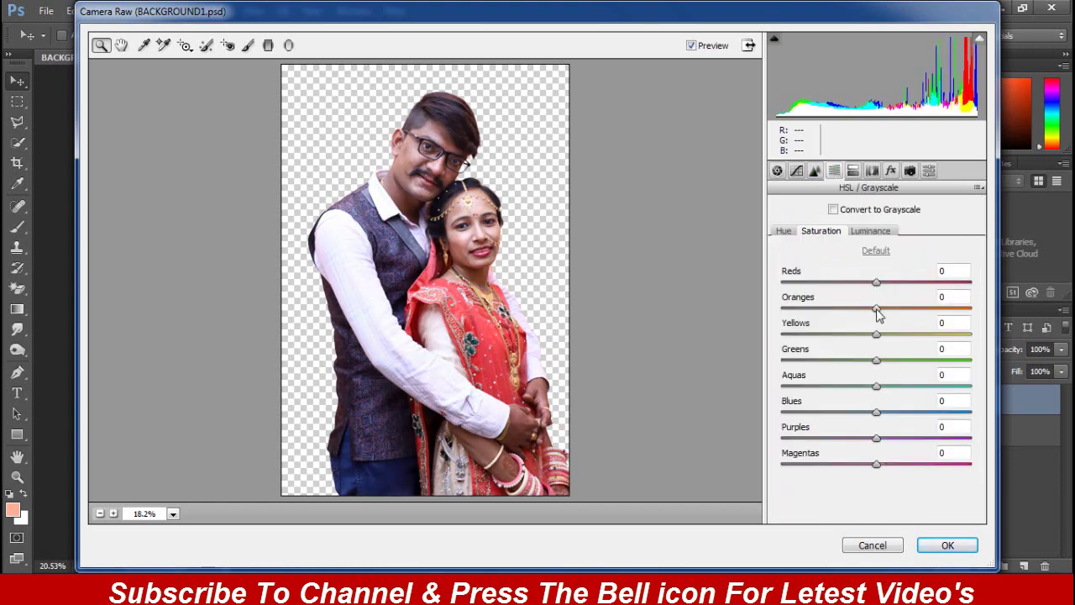
{"action": "left_click_drag", "start_coordinate": [876, 308], "coordinate": [881, 309]}
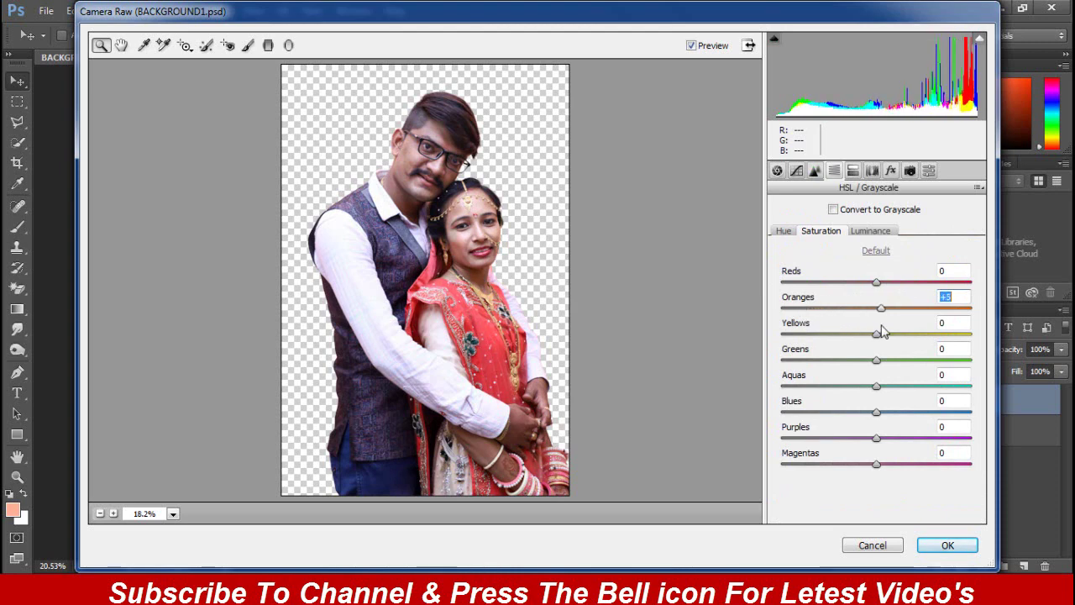
{"action": "left_click", "coordinate": [874, 233]}
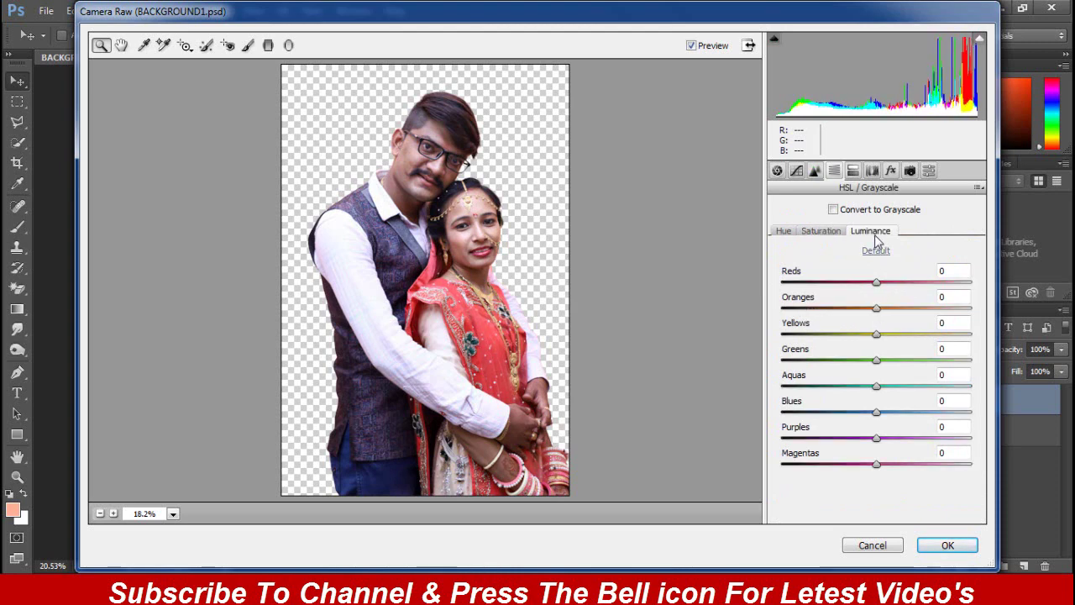
{"action": "left_click", "coordinate": [820, 231]}
{"action": "mouse_move", "coordinate": [880, 284]}
{"action": "left_mouse_down"}
{"action": "mouse_move", "coordinate": [934, 286]}
{"action": "mouse_move", "coordinate": [893, 286]}
{"action": "left_mouse_up"}
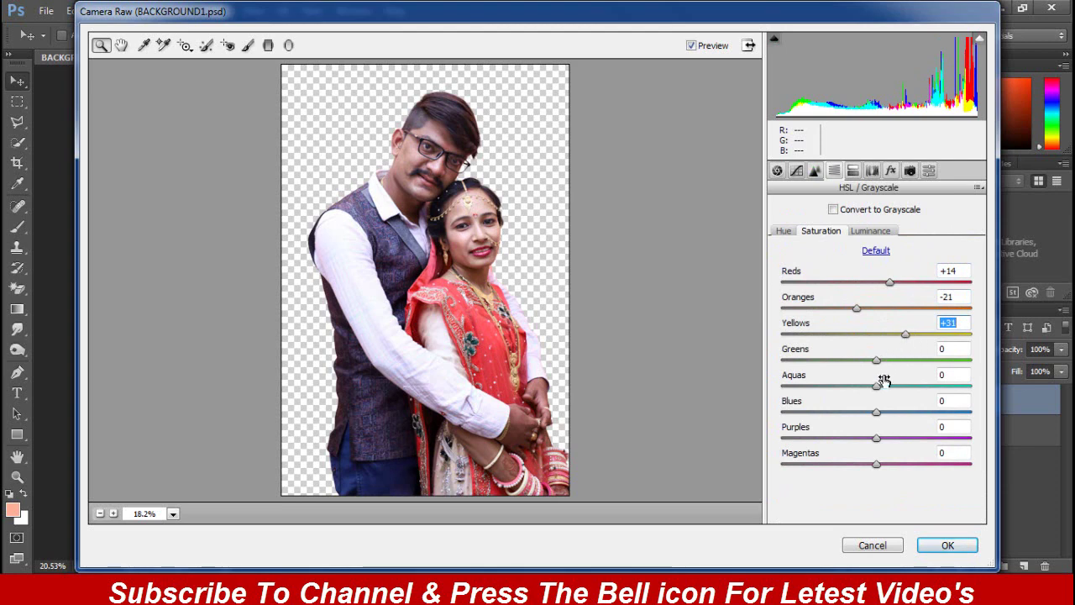
{"action": "left_click_drag", "start_coordinate": [876, 385], "coordinate": [900, 386]}
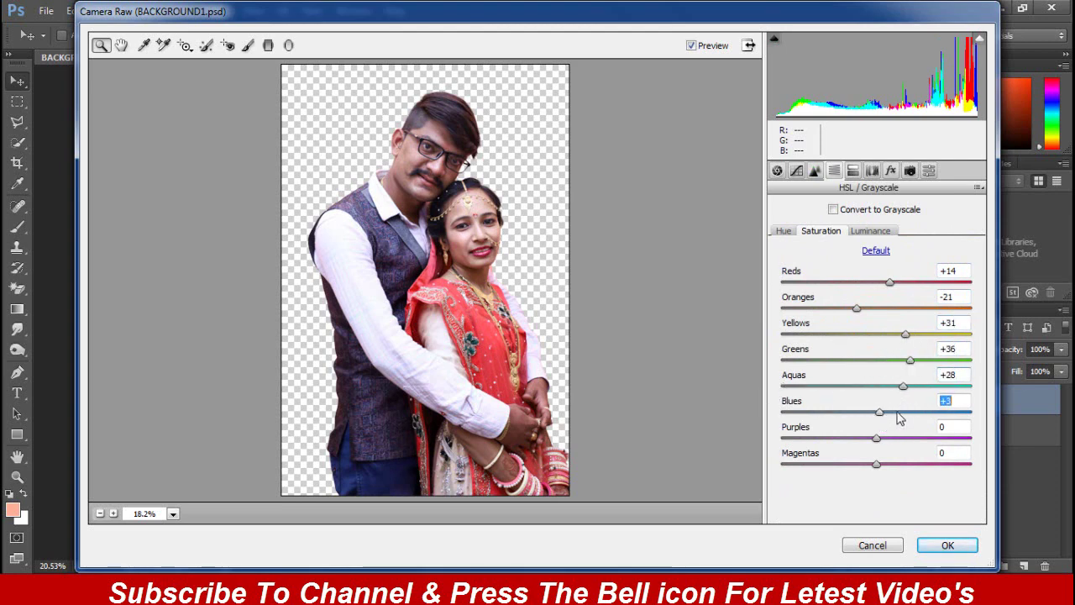
{"action": "left_click_drag", "start_coordinate": [898, 417], "coordinate": [898, 438]}
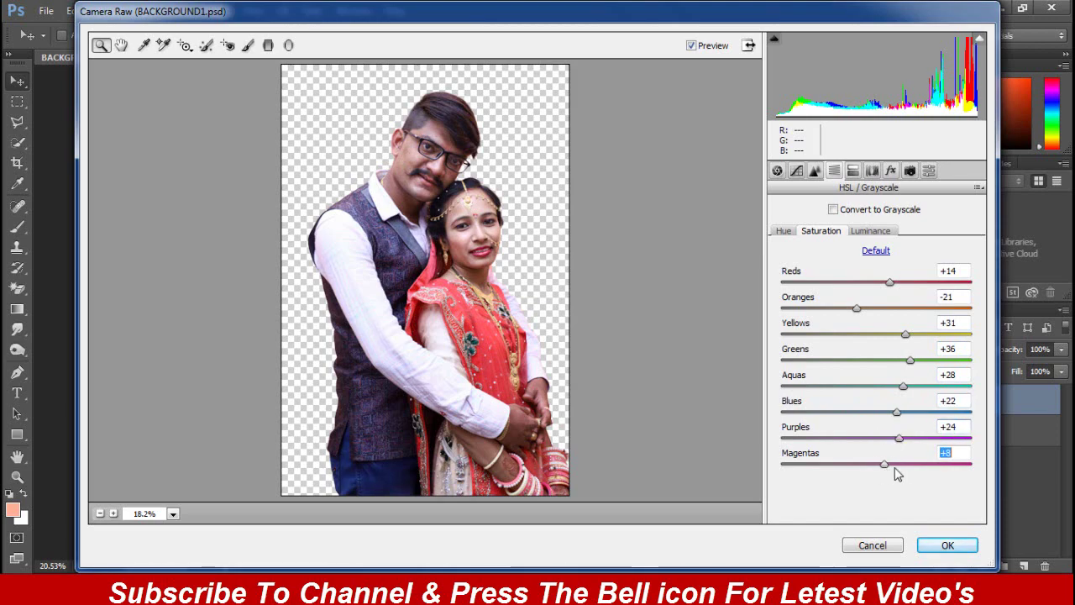
{"action": "left_click", "coordinate": [931, 548]}
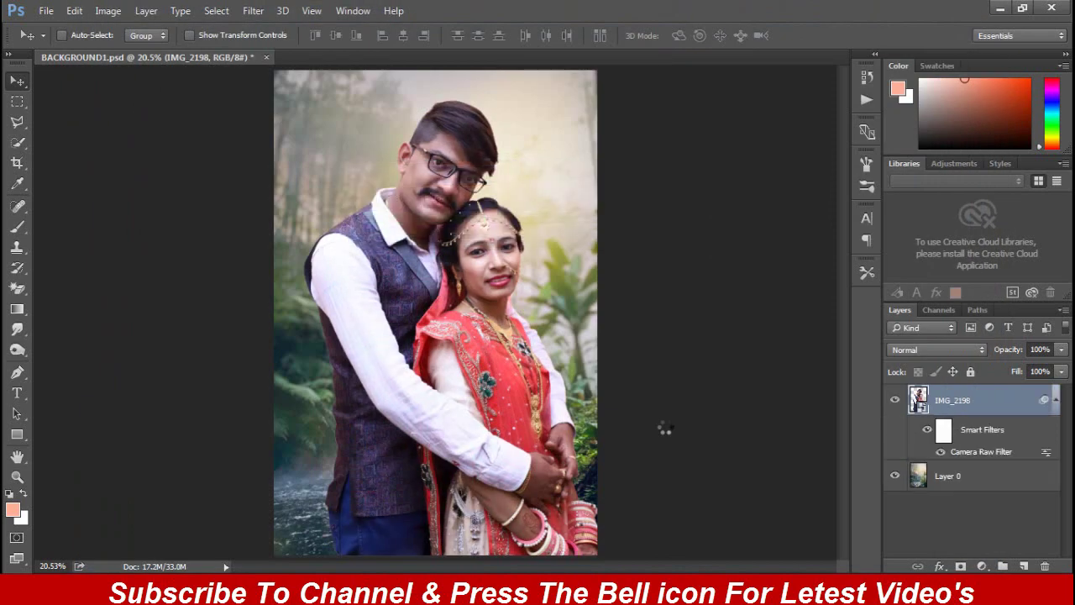
- Save the document, select the Blur tool and rasterize the IMG_2198 couple layer
{"action": "key", "text": "ctrl+s"}
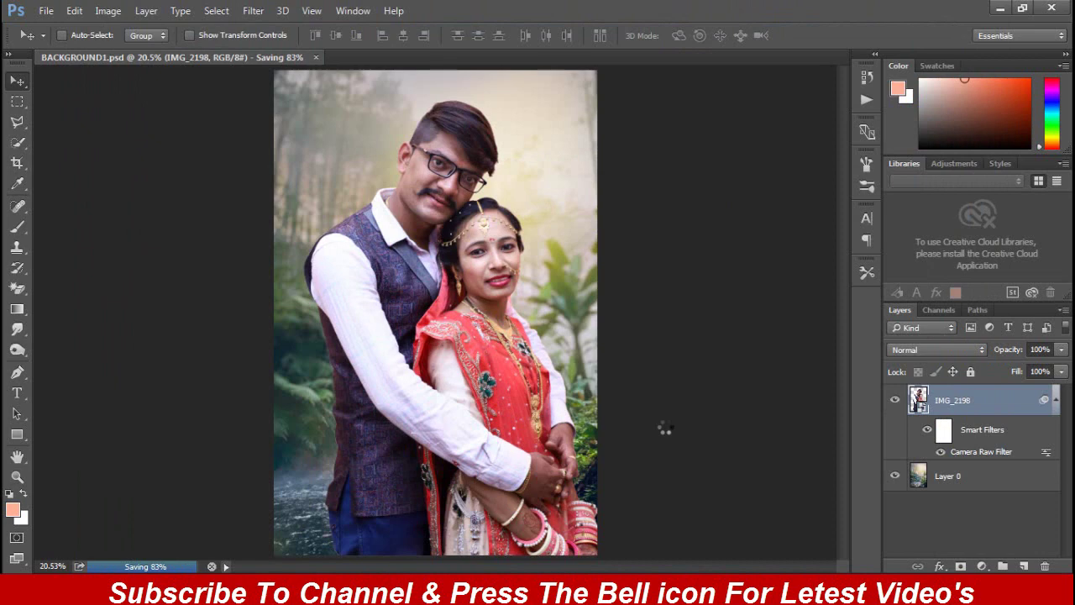
{"action": "left_click", "coordinate": [17, 329]}
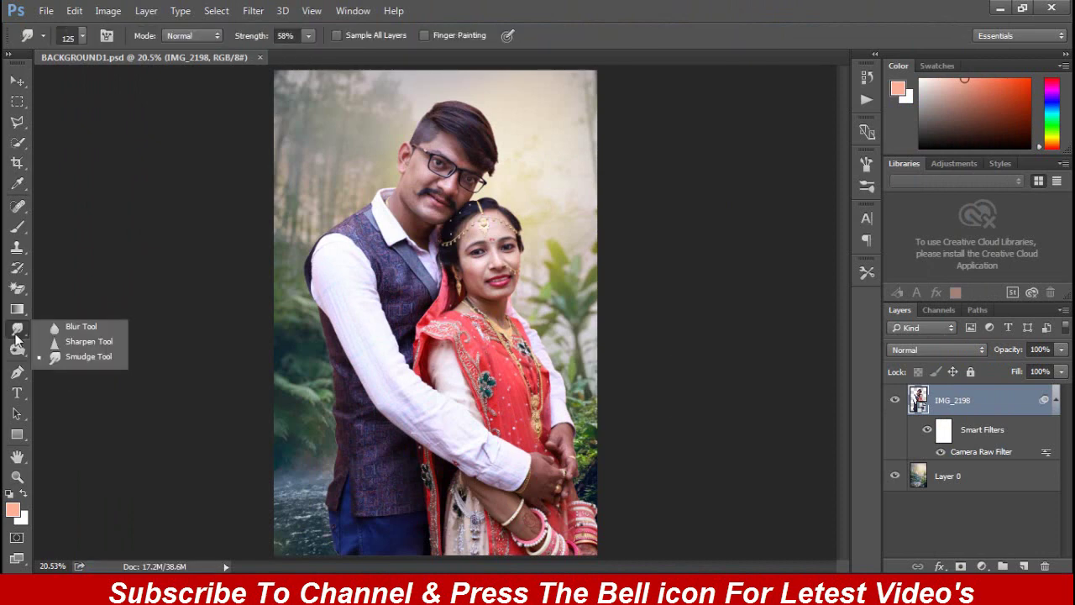
{"action": "left_click", "coordinate": [80, 327]}
{"action": "right_click", "coordinate": [953, 400]}
{"action": "left_click", "coordinate": [682, 356]}
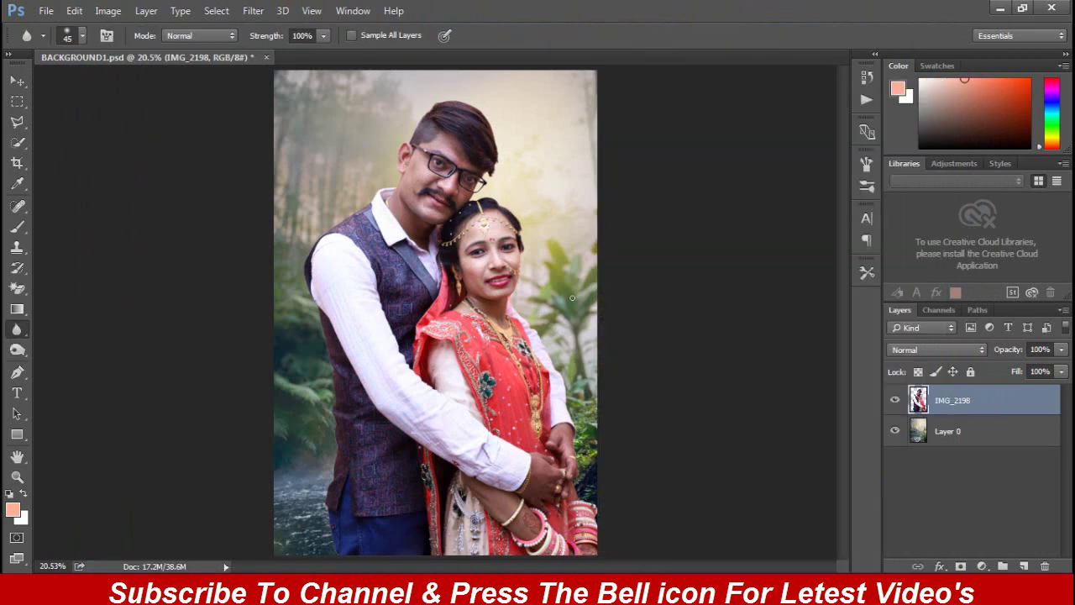
- Zoom in and pan around the couple's cut-out edges, then fit the photo on screen
{"action": "key", "text": "ctrl+plus"}
{"action": "key", "text": "ctrl+plus"}
{"action": "key", "text": "ctrl+plus"}
{"action": "scroll", "coordinate": [410, 225], "scroll_direction": "up", "scroll_amount": 3}
{"action": "scroll", "coordinate": [409, 225], "scroll_direction": "left", "scroll_amount": 2}
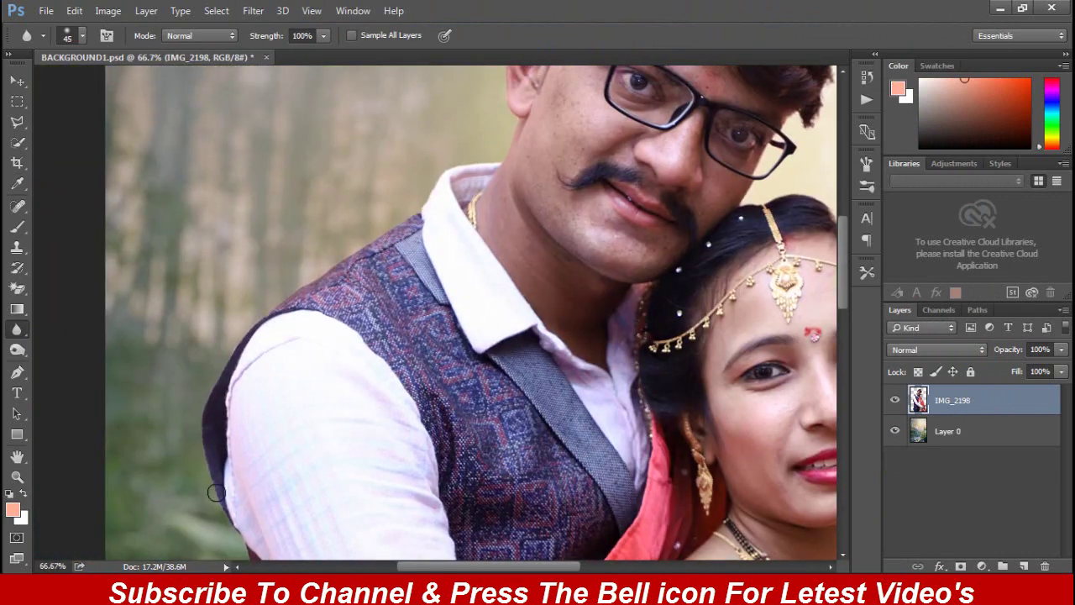
{"action": "scroll", "coordinate": [232, 260], "scroll_direction": "down", "scroll_amount": 5}
{"action": "scroll", "coordinate": [264, 273], "scroll_direction": "down", "scroll_amount": 4}
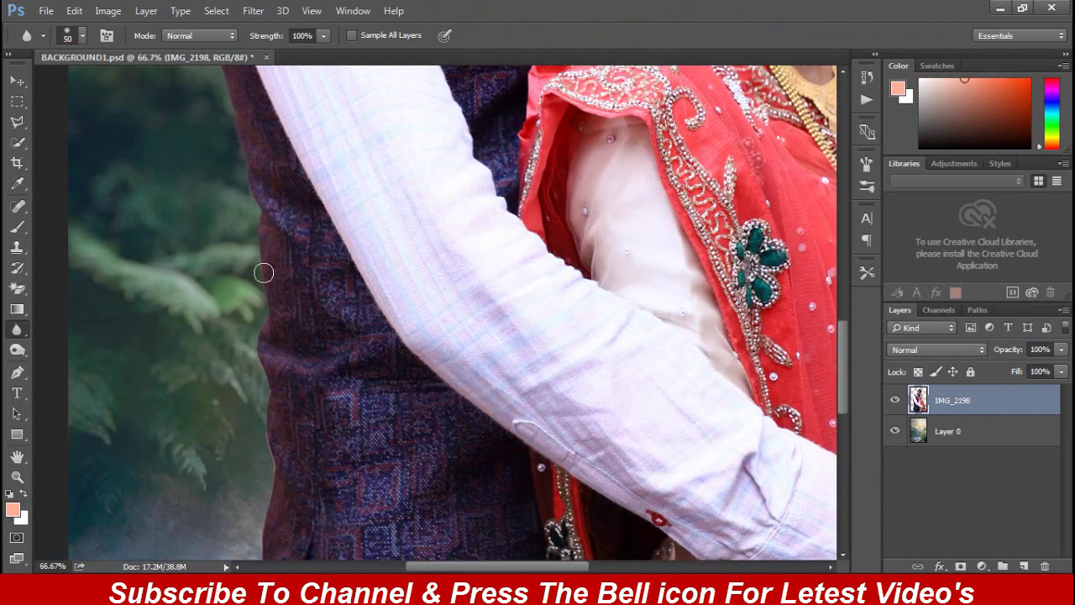
{"action": "scroll", "coordinate": [266, 414], "scroll_direction": "down", "scroll_amount": 5}
{"action": "scroll", "coordinate": [277, 257], "scroll_direction": "down", "scroll_amount": 1}
{"action": "scroll", "coordinate": [235, 355], "scroll_direction": "up", "scroll_amount": 4}
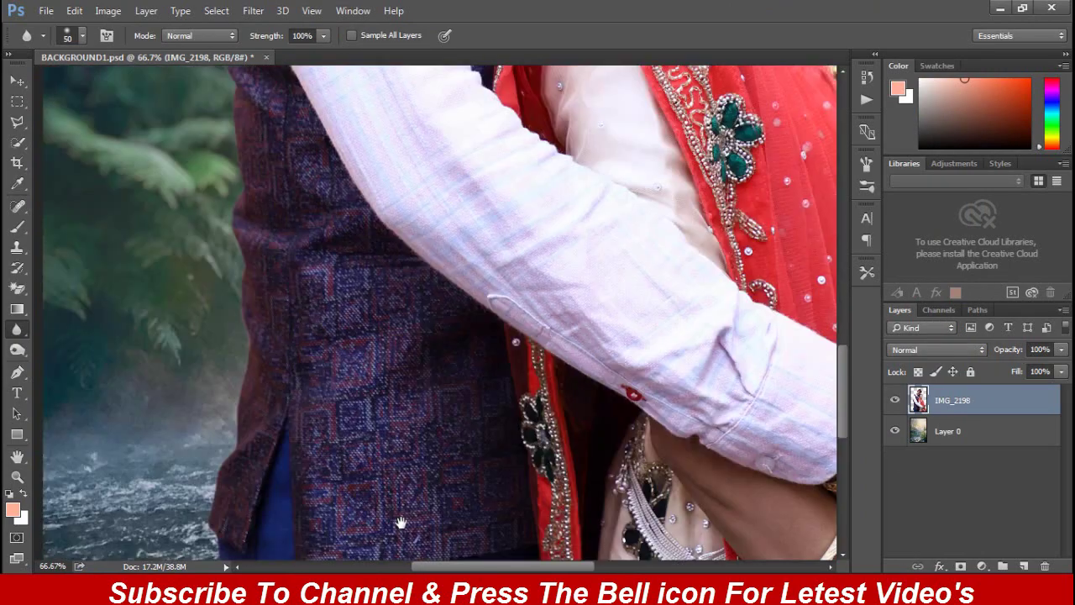
{"action": "scroll", "coordinate": [172, 365], "scroll_direction": "up", "scroll_amount": 8}
{"action": "scroll", "coordinate": [277, 219], "scroll_direction": "up", "scroll_amount": 4}
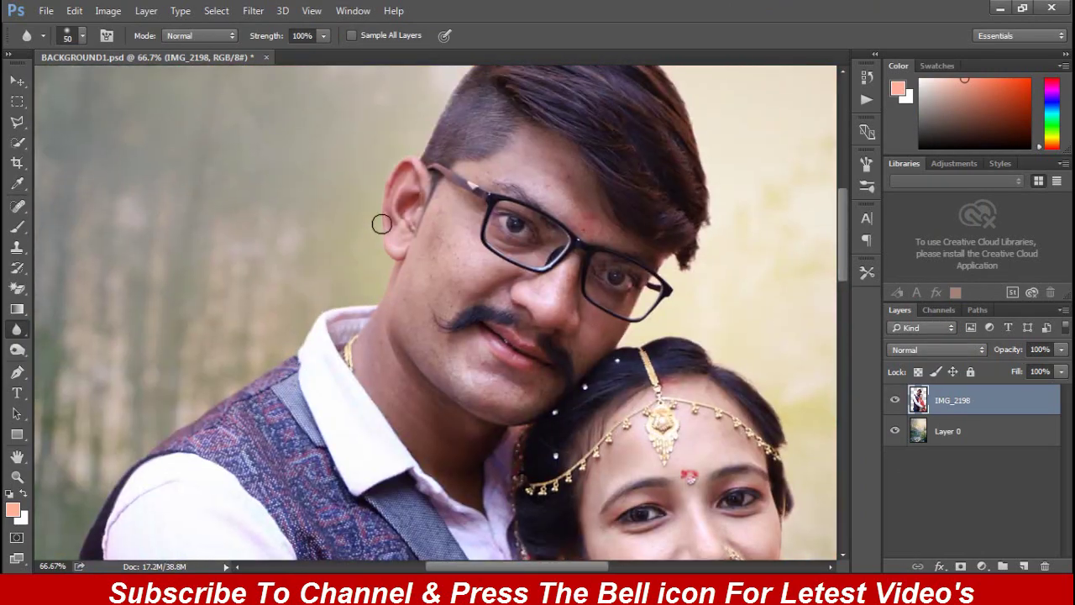
{"action": "scroll", "coordinate": [382, 223], "scroll_direction": "up", "scroll_amount": 5}
{"action": "scroll", "coordinate": [617, 374], "scroll_direction": "down", "scroll_amount": 4}
{"action": "scroll", "coordinate": [436, 291], "scroll_direction": "right", "scroll_amount": 3}
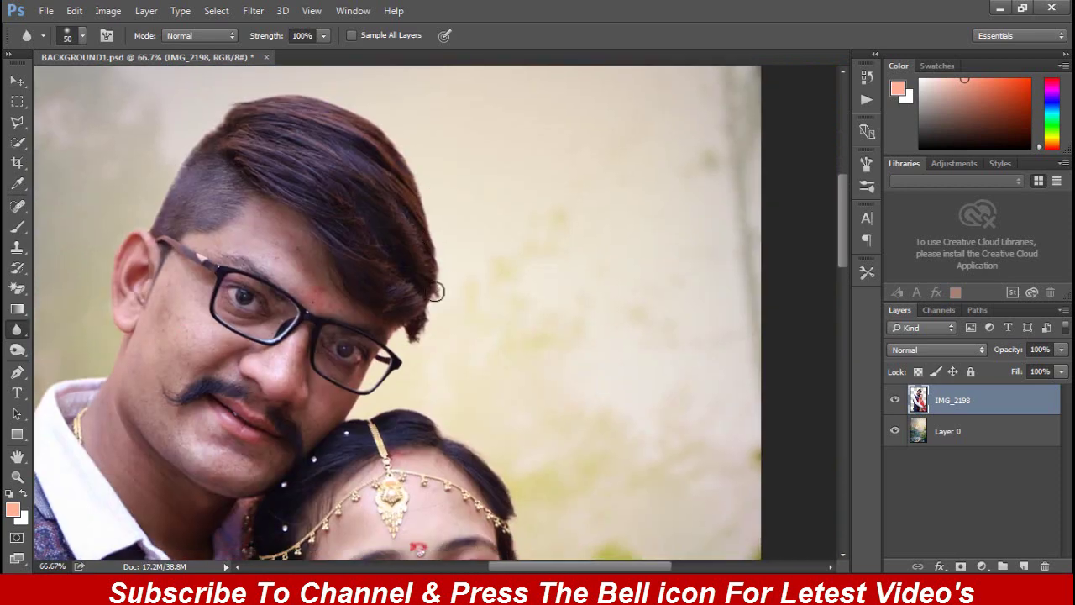
{"action": "scroll", "coordinate": [510, 501], "scroll_direction": "down", "scroll_amount": 5}
{"action": "scroll", "coordinate": [510, 500], "scroll_direction": "right", "scroll_amount": 2}
{"action": "scroll", "coordinate": [331, 292], "scroll_direction": "down", "scroll_amount": 4}
{"action": "scroll", "coordinate": [331, 292], "scroll_direction": "right", "scroll_amount": 1}
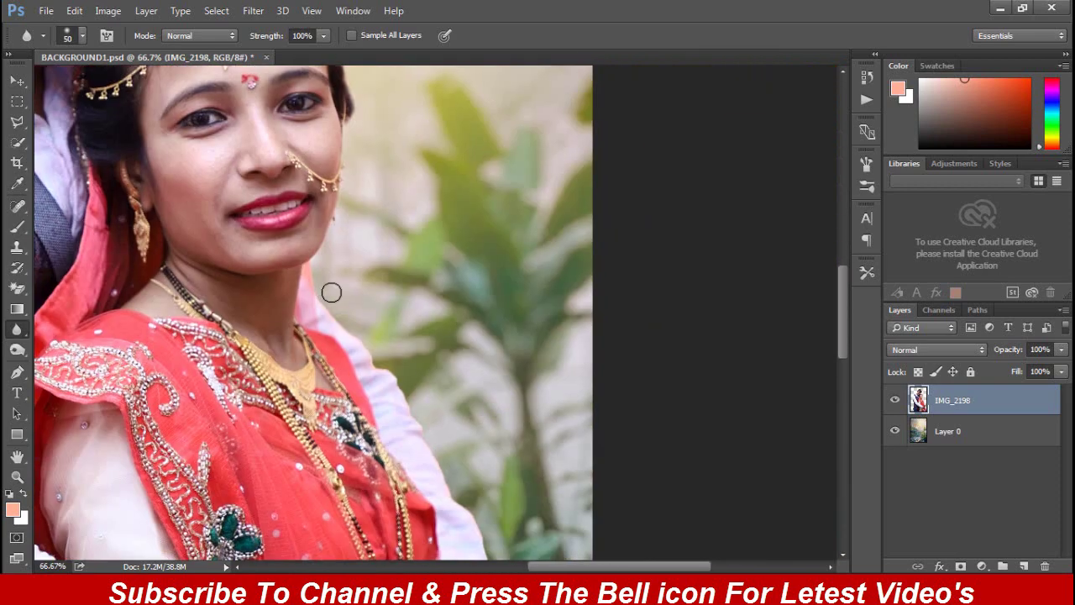
{"action": "scroll", "coordinate": [450, 503], "scroll_direction": "down", "scroll_amount": 5}
{"action": "scroll", "coordinate": [449, 503], "scroll_direction": "right", "scroll_amount": 1}
{"action": "scroll", "coordinate": [446, 387], "scroll_direction": "down", "scroll_amount": 3}
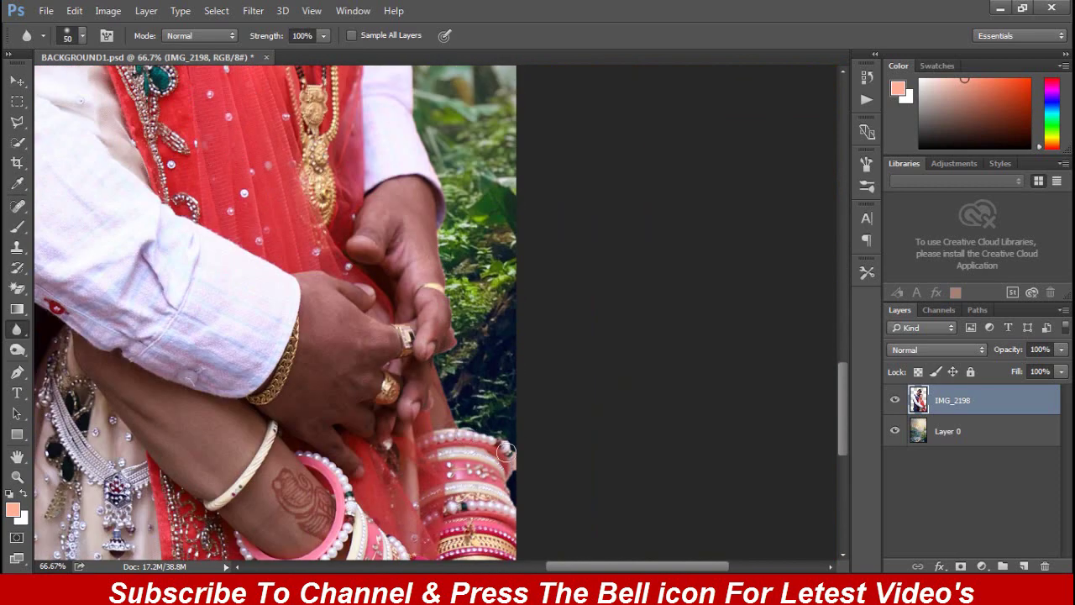
{"action": "scroll", "coordinate": [505, 452], "scroll_direction": "down", "scroll_amount": 3}
{"action": "scroll", "coordinate": [475, 270], "scroll_direction": "up", "scroll_amount": 4}
{"action": "key", "text": "ctrl+0"}
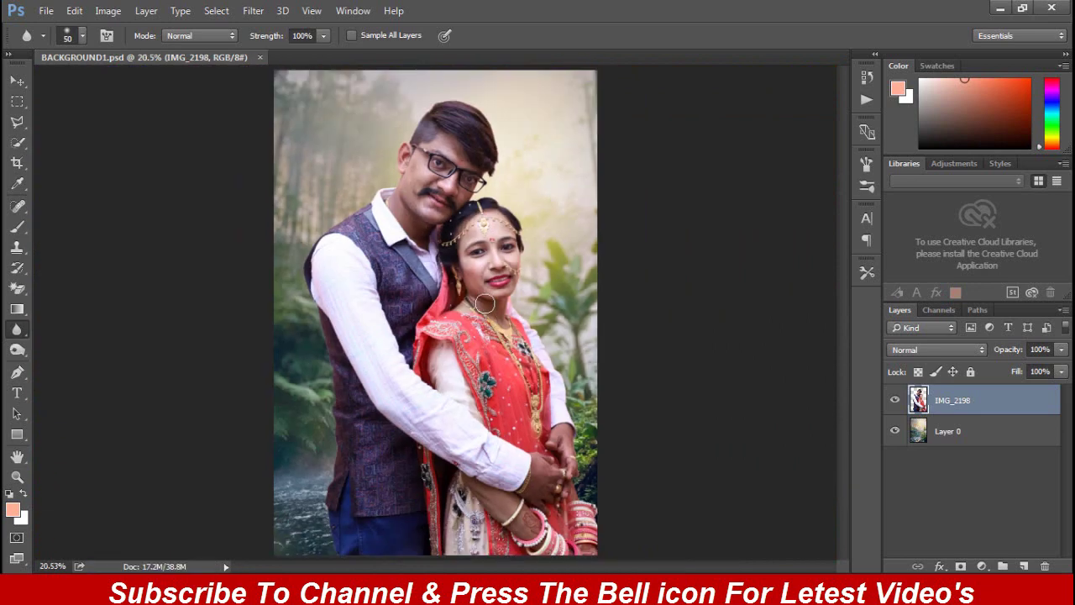
- Give the forest background Camera Raw clarity +28, blacks -25, highlights -29 and lifted shadows
{"action": "left_click", "coordinate": [961, 435]}
{"action": "left_click", "coordinate": [254, 11]}
{"action": "left_click", "coordinate": [285, 100]}
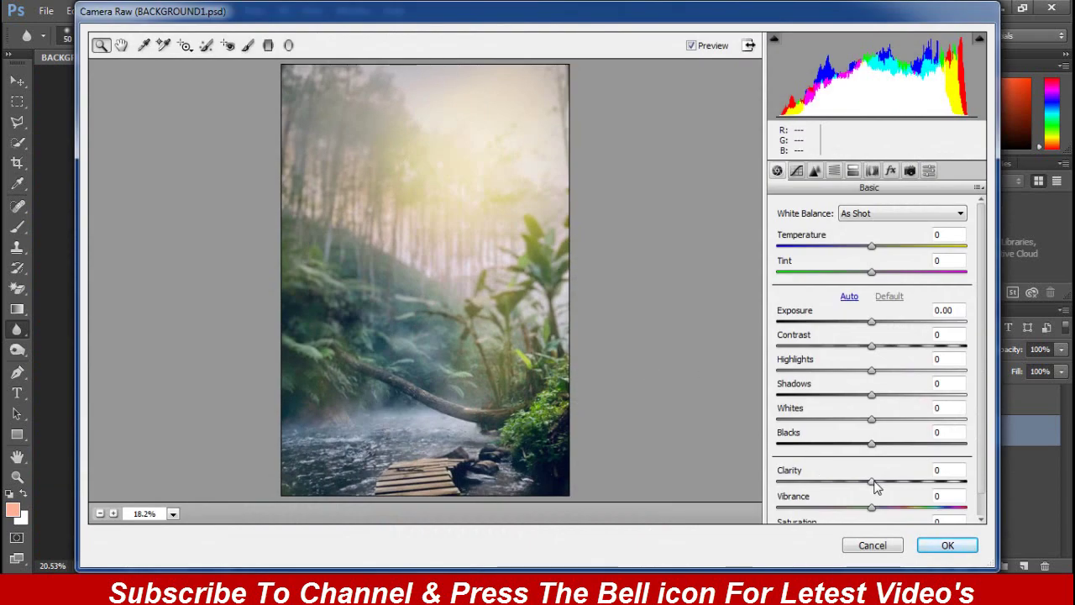
{"action": "left_click_drag", "start_coordinate": [872, 481], "coordinate": [900, 486]}
{"action": "left_click_drag", "start_coordinate": [872, 444], "coordinate": [848, 443]}
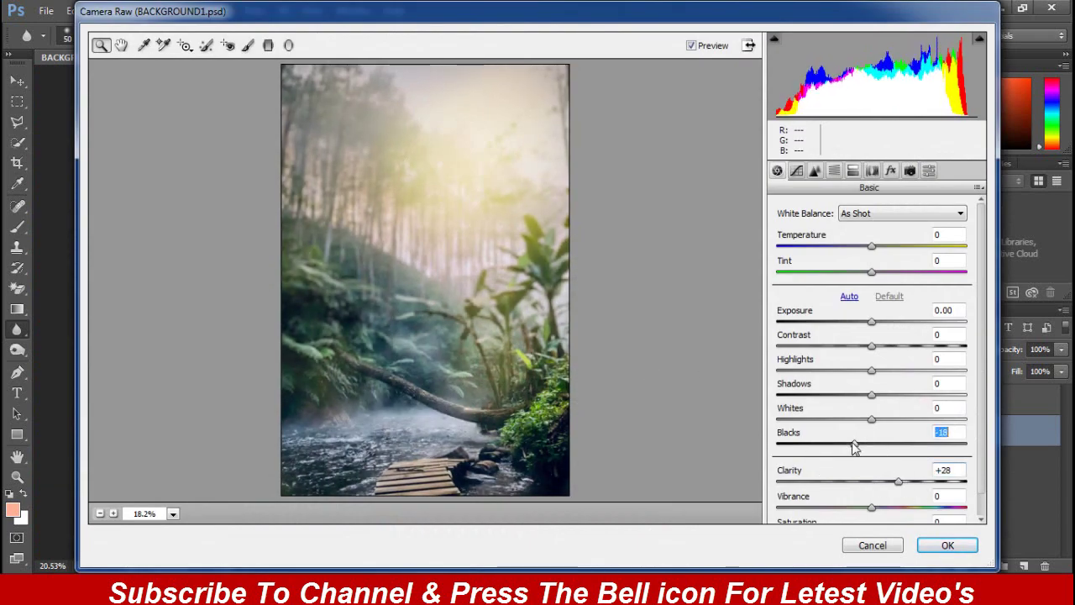
{"action": "left_click_drag", "start_coordinate": [872, 394], "coordinate": [905, 407]}
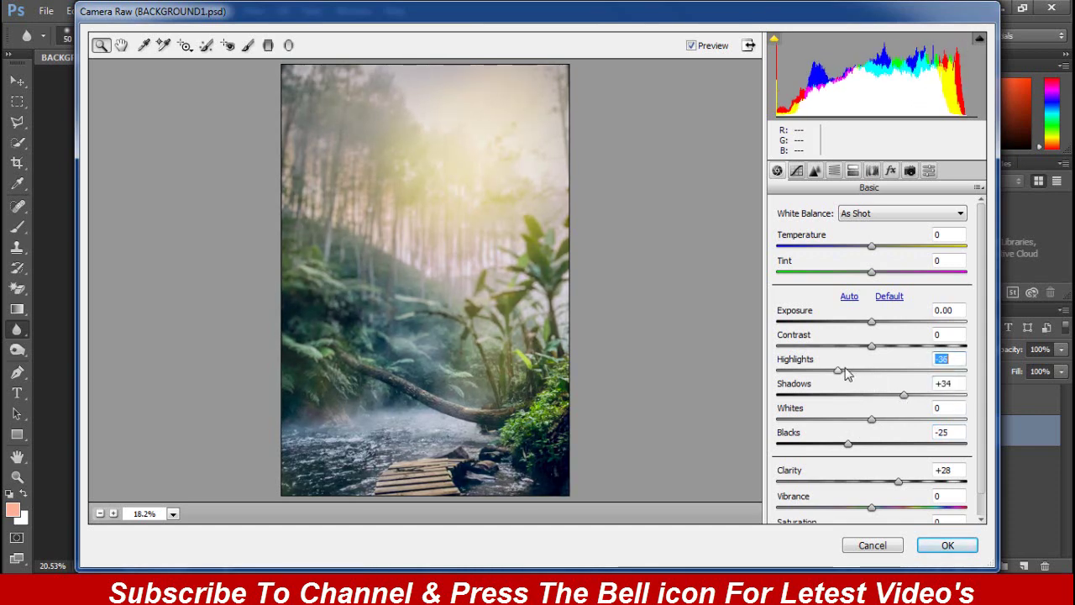
{"action": "left_click_drag", "start_coordinate": [872, 370], "coordinate": [845, 370]}
- Boost HSL saturation of reds, blues and purples in the forest and apply
{"action": "left_click", "coordinate": [834, 170]}
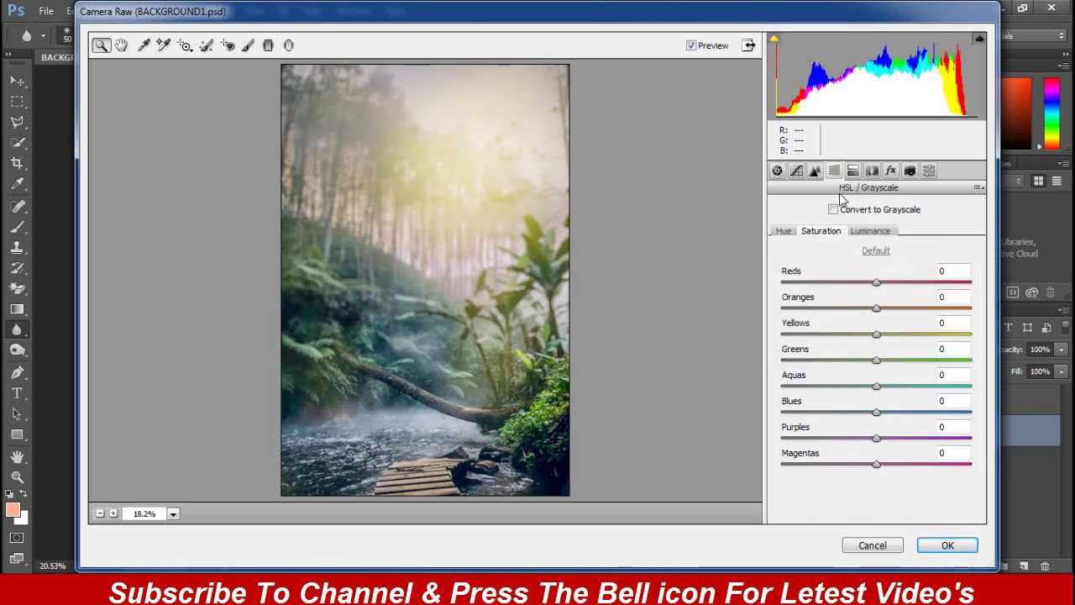
{"action": "mouse_move", "coordinate": [883, 291]}
{"action": "left_mouse_down"}
{"action": "mouse_move", "coordinate": [939, 296]}
{"action": "mouse_move", "coordinate": [909, 334]}
{"action": "mouse_move", "coordinate": [920, 388]}
{"action": "mouse_move", "coordinate": [938, 387]}
{"action": "left_mouse_up"}
{"action": "left_click_drag", "start_coordinate": [876, 412], "coordinate": [935, 412]}
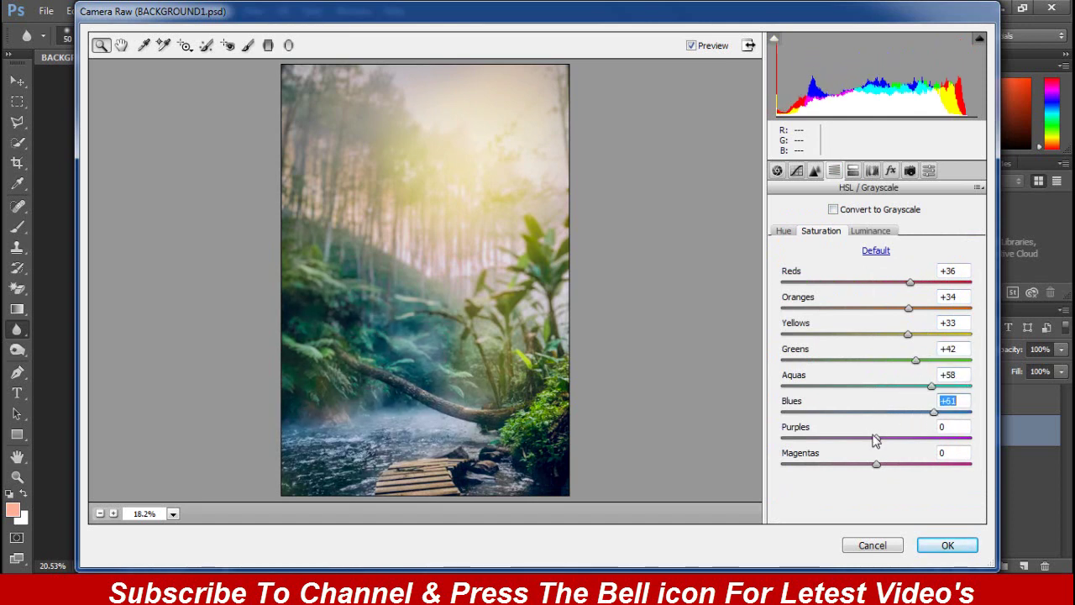
{"action": "mouse_move", "coordinate": [876, 438]}
{"action": "left_mouse_down"}
{"action": "mouse_move", "coordinate": [926, 438]}
{"action": "mouse_move", "coordinate": [937, 465]}
{"action": "left_mouse_up"}
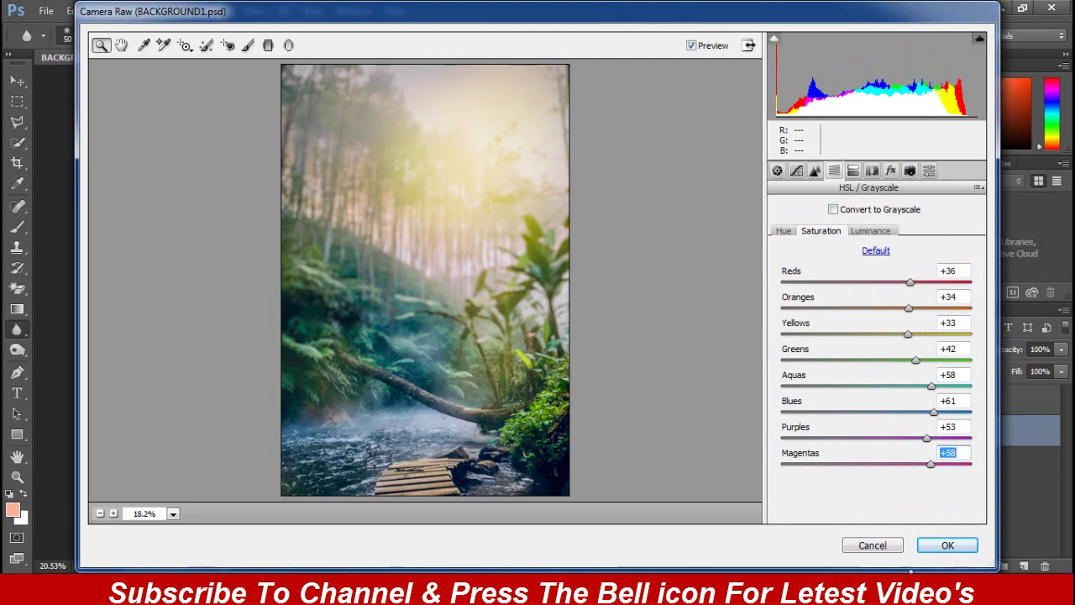
{"action": "left_click", "coordinate": [948, 545]}
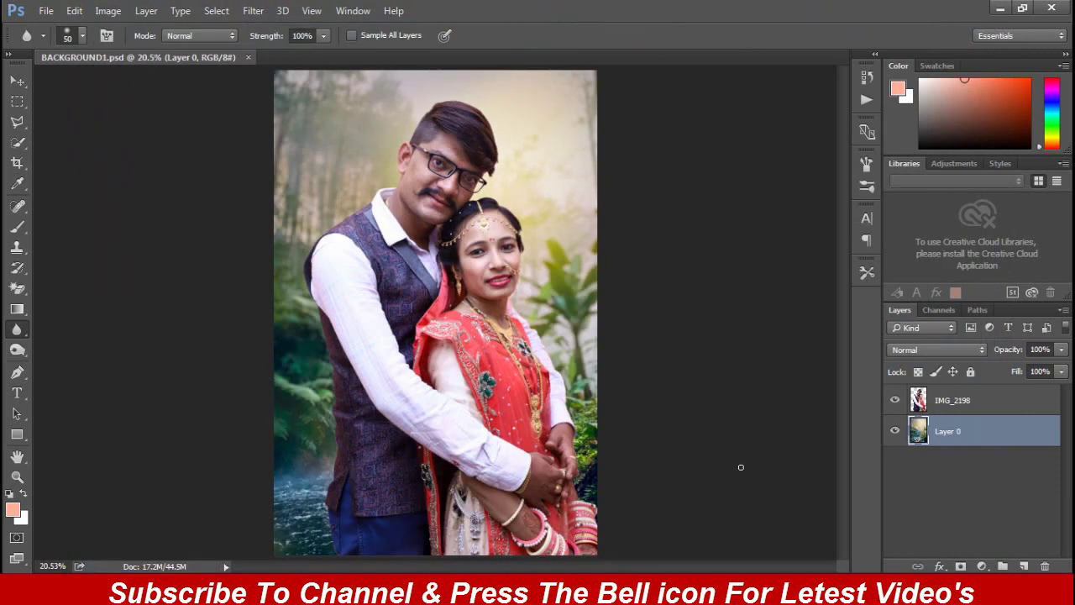
- Place the pink flower PNG as a linked layer above the couple layer
{"action": "key", "text": "v"}
{"action": "left_click", "coordinate": [953, 400]}
{"action": "left_click", "coordinate": [46, 10]}
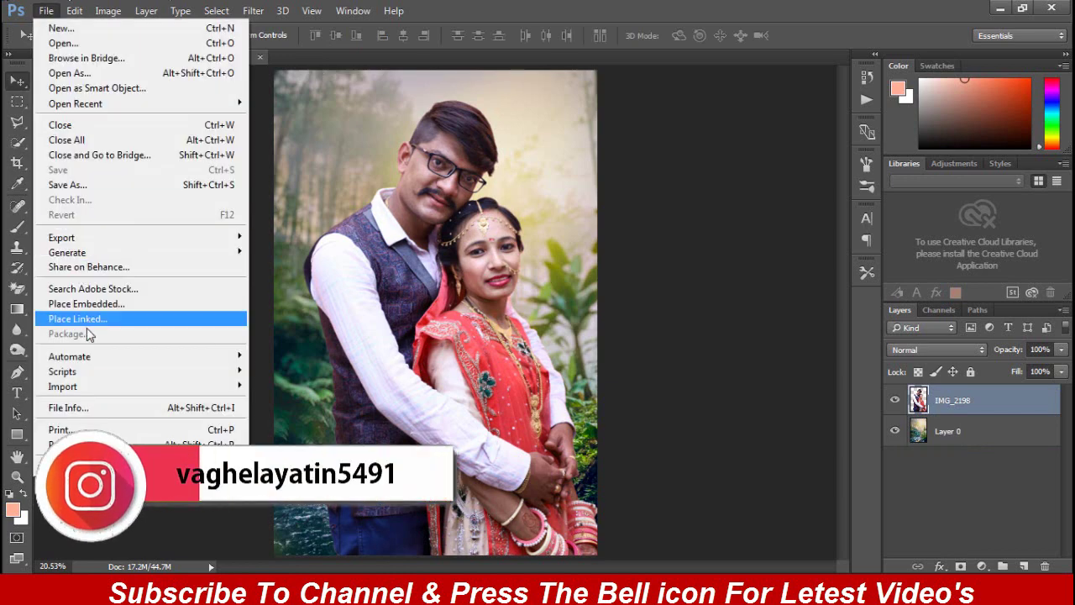
{"action": "left_click", "coordinate": [79, 320]}
{"action": "left_click", "coordinate": [389, 168]}
{"action": "left_click", "coordinate": [415, 385]}
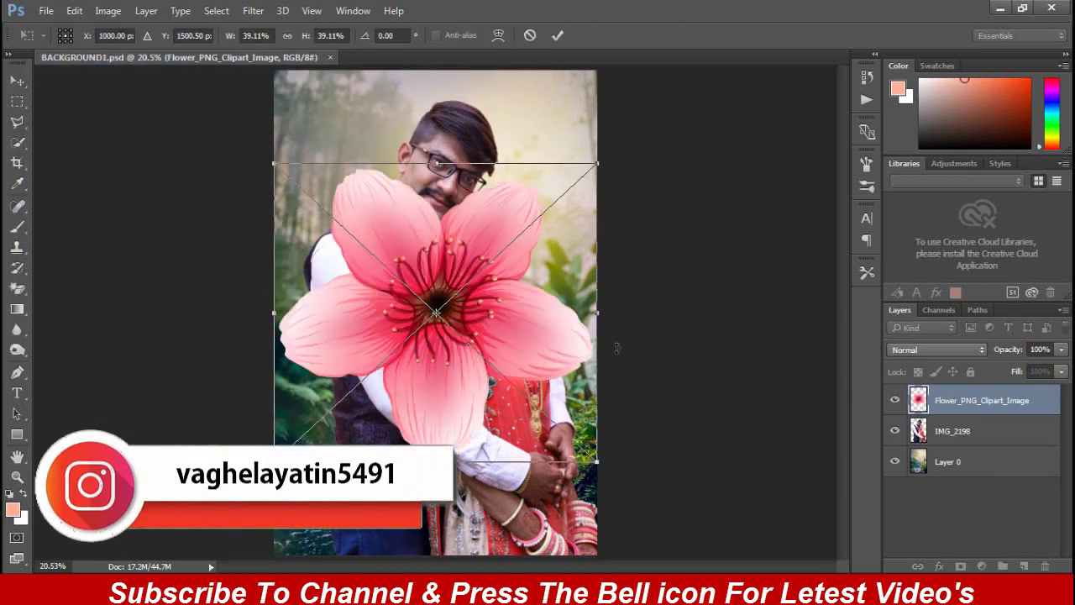
{"action": "key", "text": "Return"}
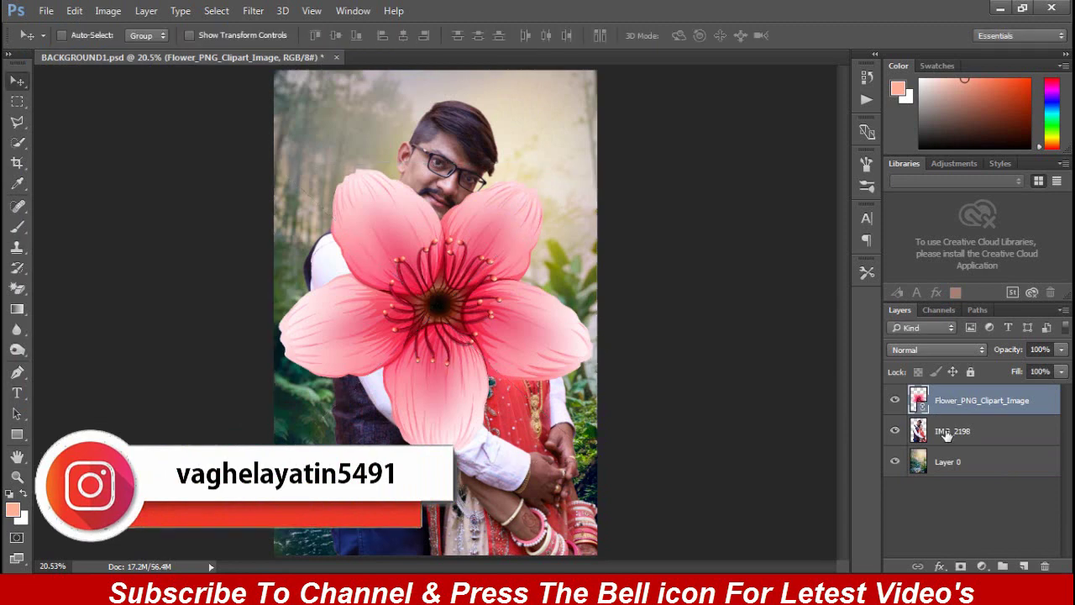
- Shrink the flower to a small size
{"action": "right_click", "coordinate": [966, 405]}
{"action": "key", "text": "Escape"}
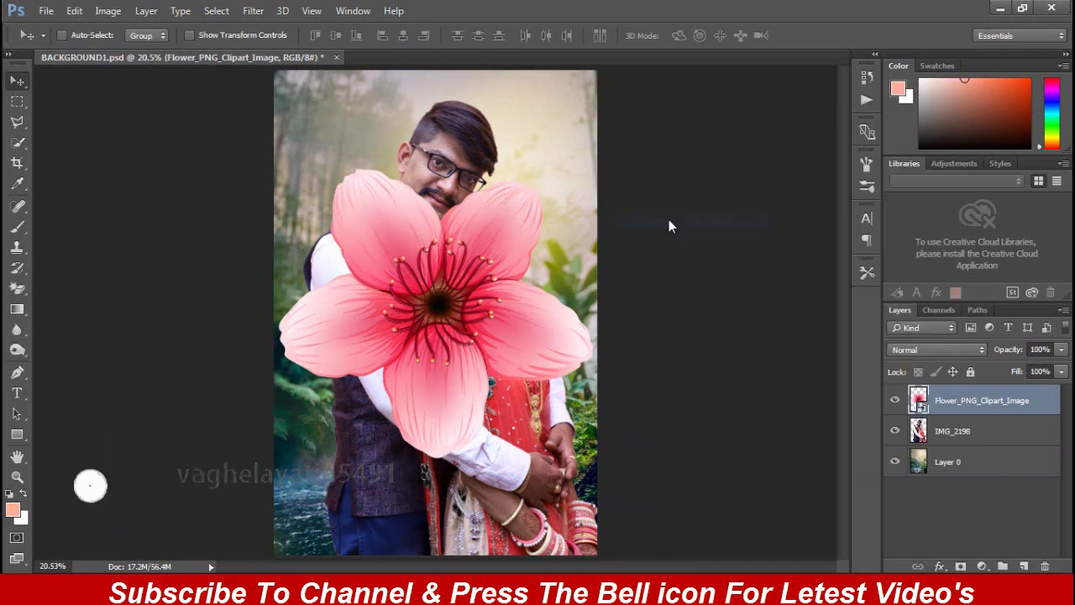
{"action": "key", "text": "ctrl+t"}
{"action": "mouse_move", "coordinate": [595, 173]}
{"action": "left_mouse_down"}
{"action": "mouse_move", "coordinate": [485, 326]}
{"action": "mouse_move", "coordinate": [524, 184]}
{"action": "mouse_move", "coordinate": [550, 143]}
{"action": "mouse_move", "coordinate": [532, 106]}
{"action": "mouse_move", "coordinate": [333, 160]}
{"action": "mouse_move", "coordinate": [312, 109]}
{"action": "mouse_move", "coordinate": [314, 363]}
{"action": "mouse_move", "coordinate": [293, 129]}
{"action": "mouse_move", "coordinate": [317, 124]}
{"action": "left_mouse_up"}
{"action": "key", "text": "Return"}
{"action": "key", "text": "ctrl+t"}
{"action": "key", "text": "Return"}
- Duplicate the flower twice, placing a copy nearby and a smaller one toward the upper right
{"action": "mouse_move", "coordinate": [348, 160]}
{"action": "left_mouse_down", "text": "alt"}
{"action": "mouse_move", "coordinate": [370, 183]}
{"action": "mouse_move", "coordinate": [325, 191]}
{"action": "left_mouse_up", "text": "alt"}
{"action": "key", "text": "ctrl+t"}
{"action": "key", "text": "Return"}
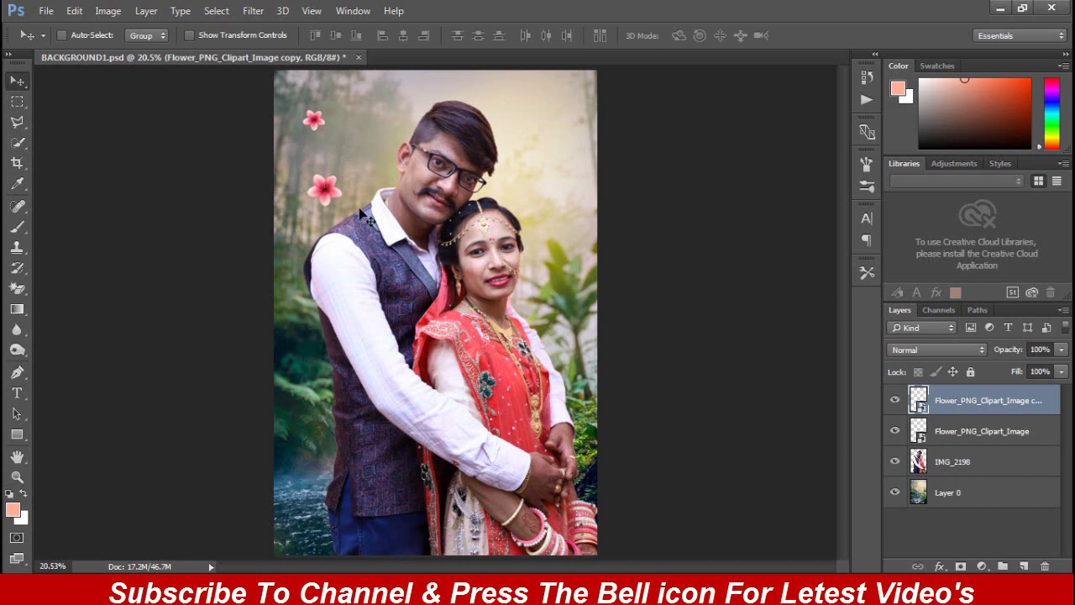
{"action": "key", "text": "ctrl+j"}
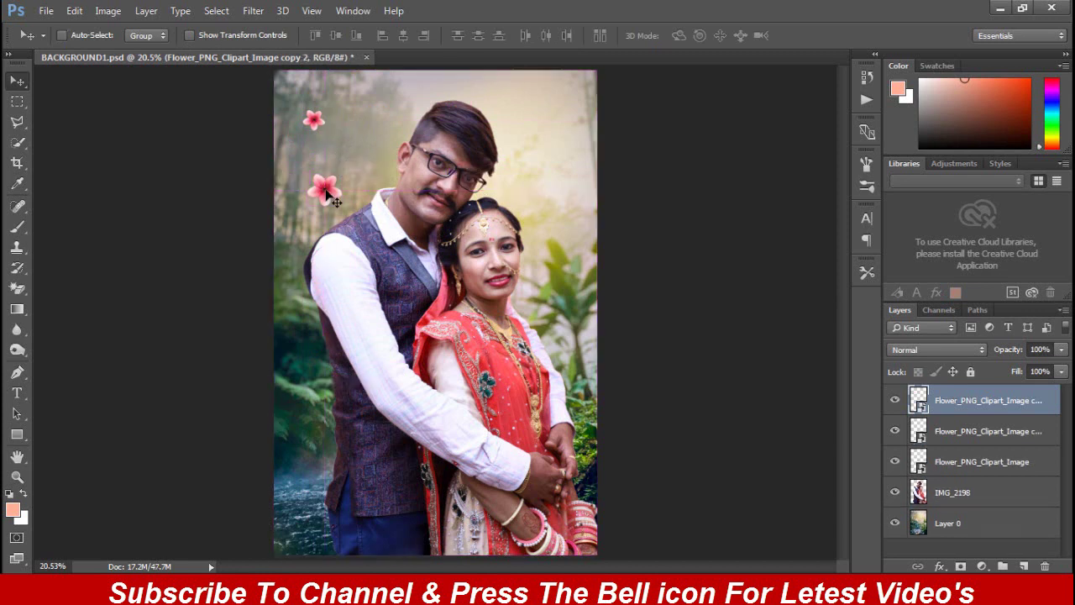
{"action": "mouse_move", "coordinate": [328, 192]}
{"action": "left_mouse_down"}
{"action": "mouse_move", "coordinate": [555, 150]}
{"action": "mouse_move", "coordinate": [549, 183]}
{"action": "left_mouse_up"}
{"action": "mouse_move", "coordinate": [578, 160]}
{"action": "left_mouse_down"}
{"action": "mouse_move", "coordinate": [562, 123]}
{"action": "mouse_move", "coordinate": [565, 234]}
{"action": "mouse_move", "coordinate": [575, 239]}
{"action": "left_mouse_up"}
{"action": "key", "text": "ctrl+t"}
{"action": "key", "text": "Return"}
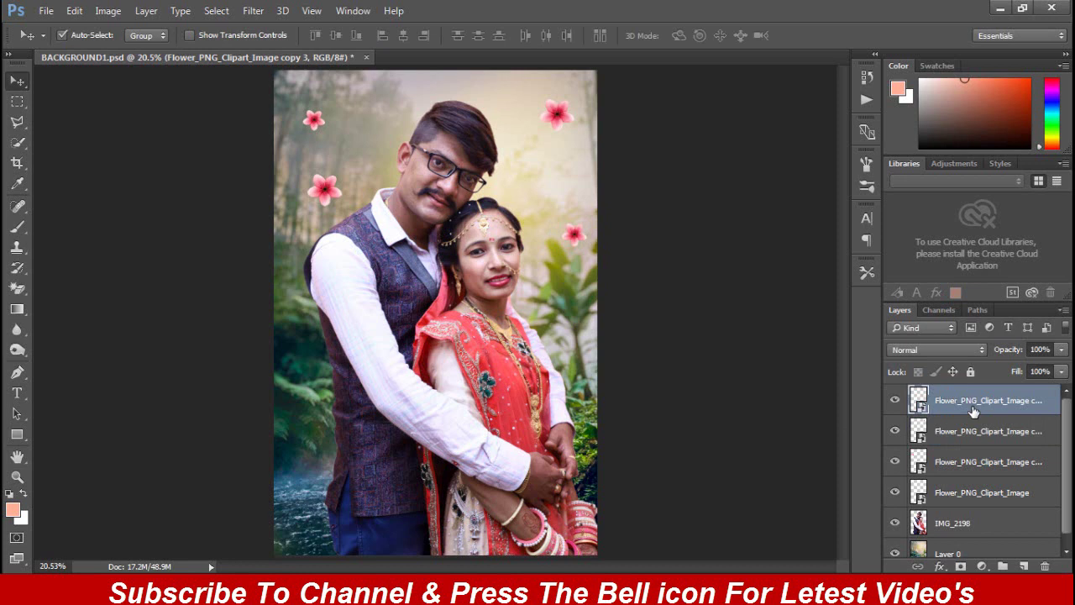
- Add a fourth flower enlarged to about 62% in the bottom-left corner, then save
{"action": "key", "text": "ctrl+j"}
{"action": "mouse_move", "coordinate": [591, 225]}
{"action": "left_mouse_down"}
{"action": "mouse_move", "coordinate": [349, 538]}
{"action": "mouse_move", "coordinate": [363, 516]}
{"action": "left_mouse_up"}
{"action": "key", "text": "ctrl+t"}
{"action": "left_click_drag", "start_coordinate": [380, 476], "coordinate": [345, 490]}
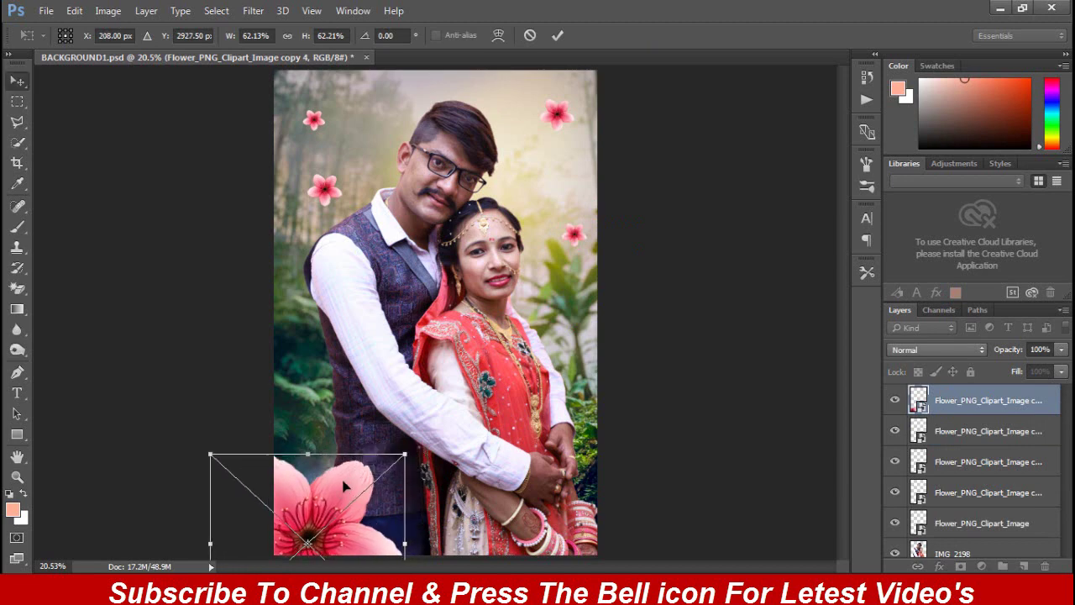
{"action": "key", "text": "Return"}
{"action": "mouse_move", "coordinate": [334, 519]}
{"action": "left_mouse_down"}
{"action": "mouse_move", "coordinate": [341, 525]}
{"action": "mouse_move", "coordinate": [334, 517]}
{"action": "left_mouse_up"}
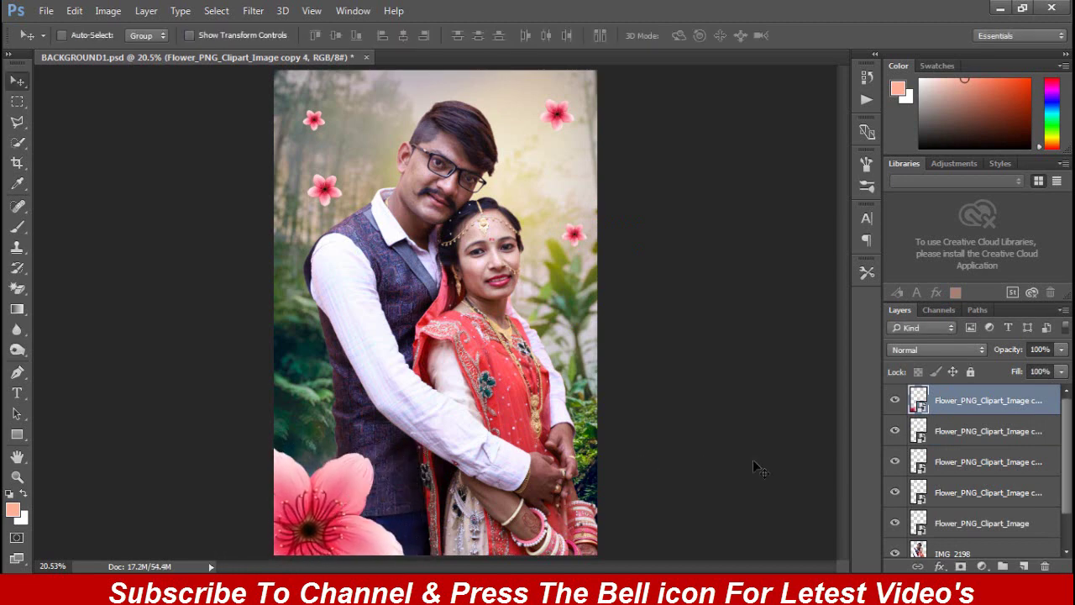
{"action": "key", "text": "ctrl+s"}
- Apply a Gaussian Blur of about 25.7 px to the large flower
{"action": "left_click", "coordinate": [254, 20]}
{"action": "left_click", "coordinate": [502, 247]}
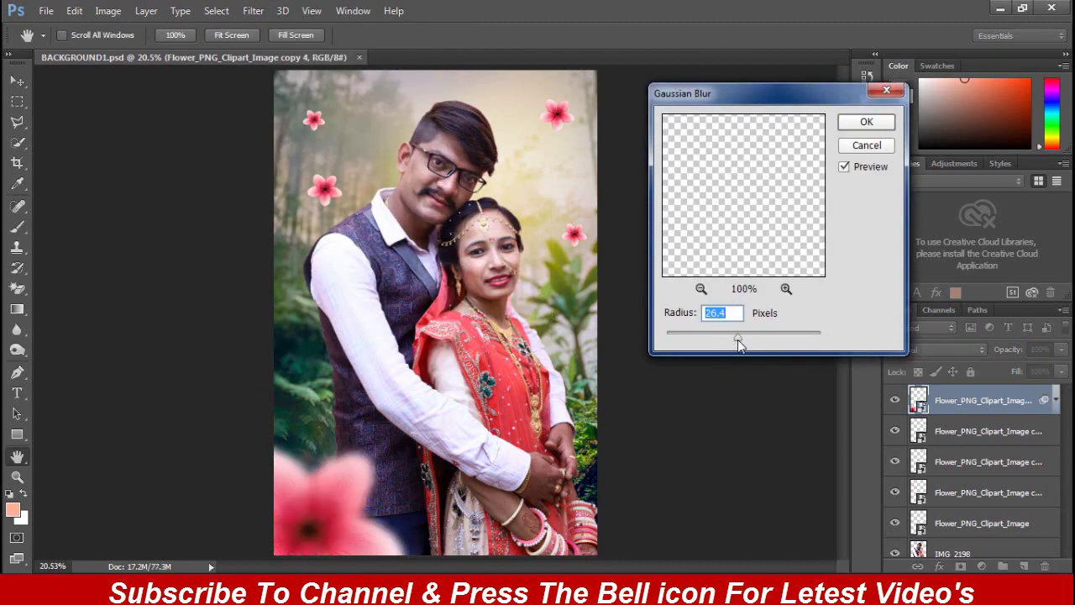
{"action": "left_click_drag", "start_coordinate": [739, 336], "coordinate": [728, 336]}
{"action": "left_click", "coordinate": [866, 122]}
- Toggle flower layer visibility, hiding the top-left flower and selecting the upper flower
{"action": "left_click", "coordinate": [968, 481]}
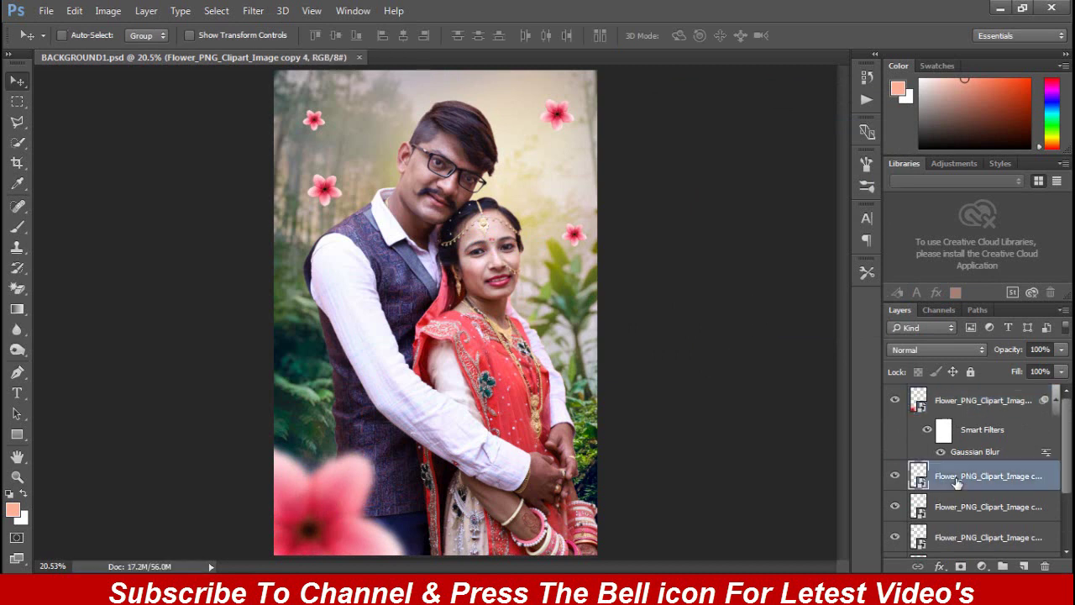
{"action": "left_click", "coordinate": [895, 405]}
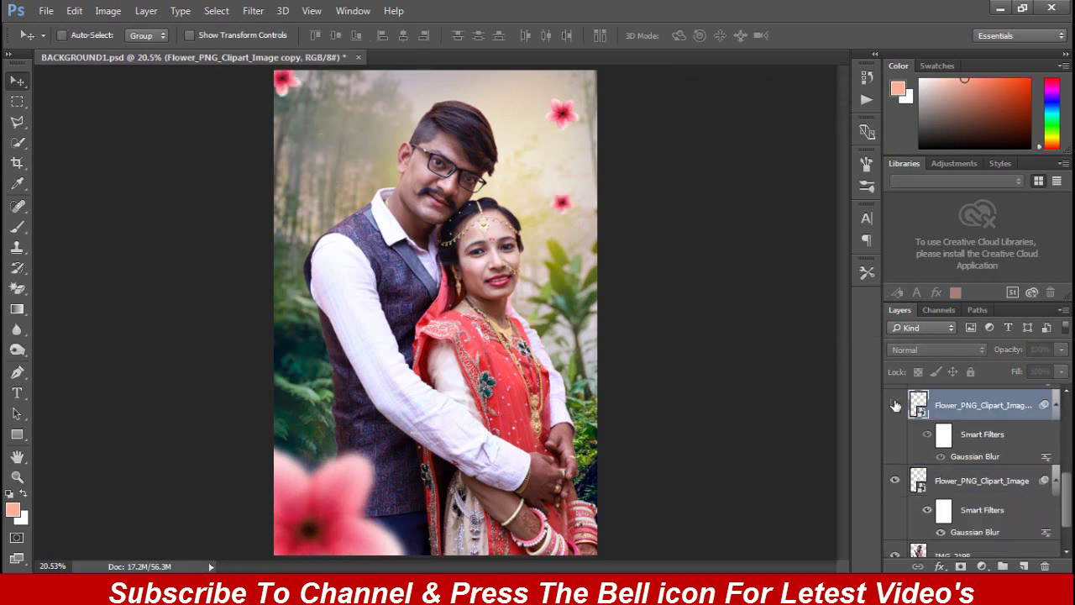
{"action": "left_click", "coordinate": [896, 484]}
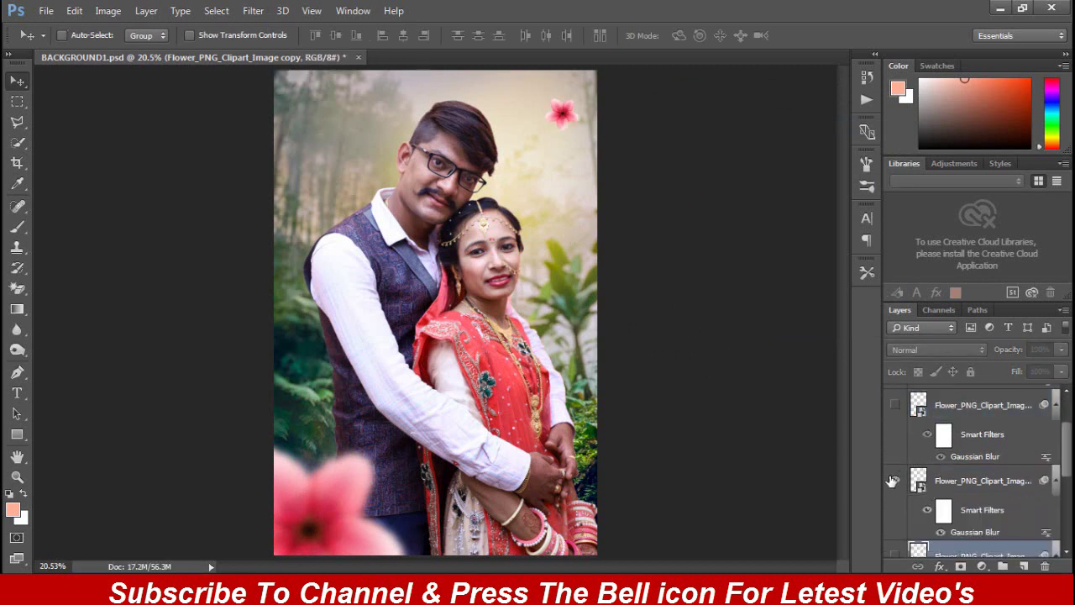
{"action": "left_click", "coordinate": [893, 480]}
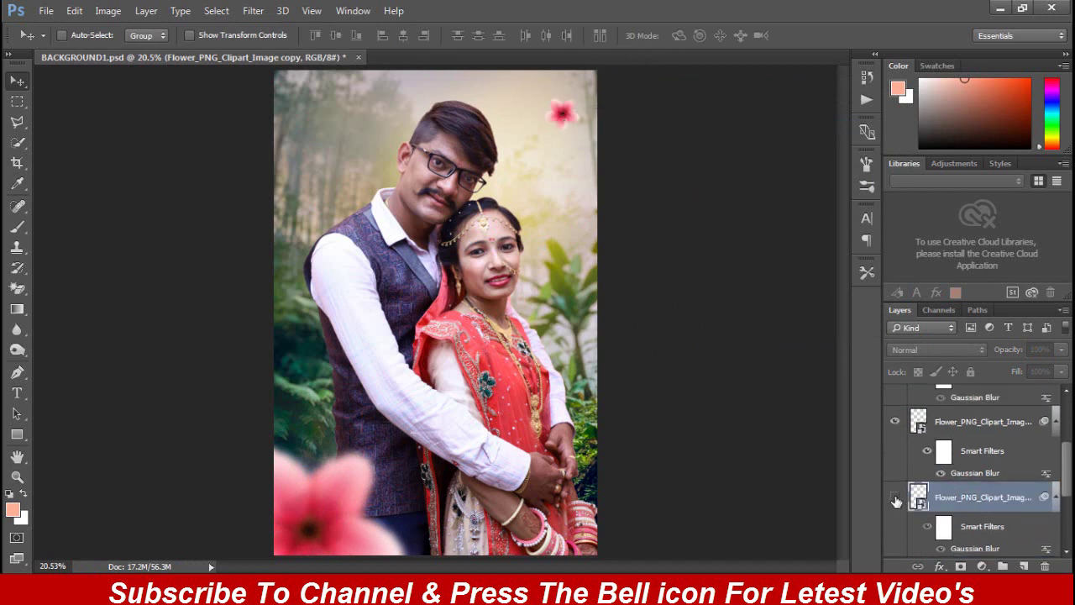
{"action": "left_click", "coordinate": [895, 421]}
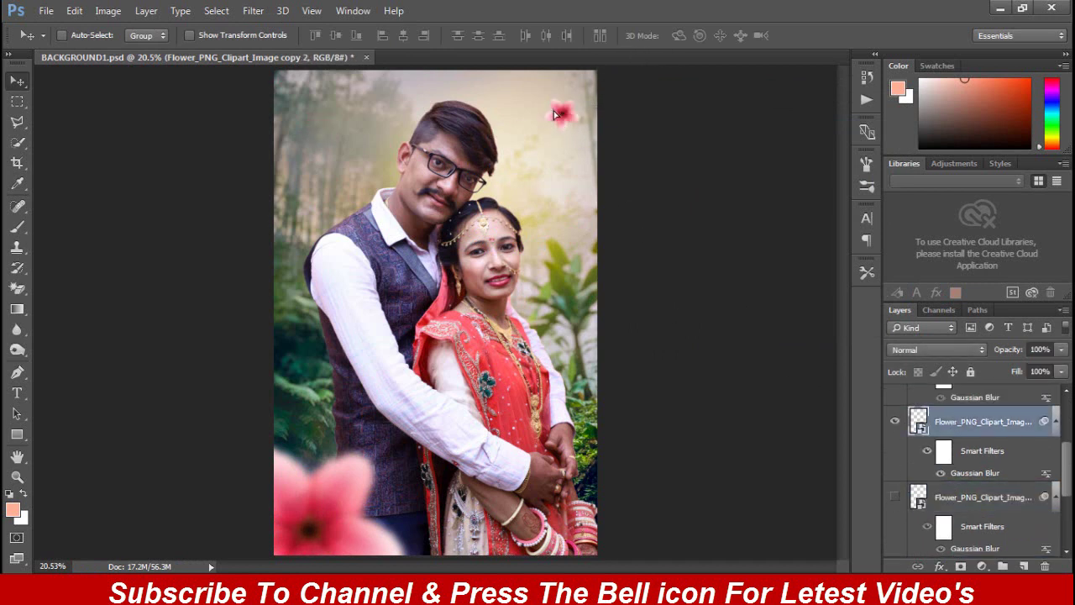
- Enlarge the upper flower and position it in the top-right corner
{"action": "left_click_drag", "start_coordinate": [554, 114], "coordinate": [569, 84]}
{"action": "key", "text": "ctrl+t"}
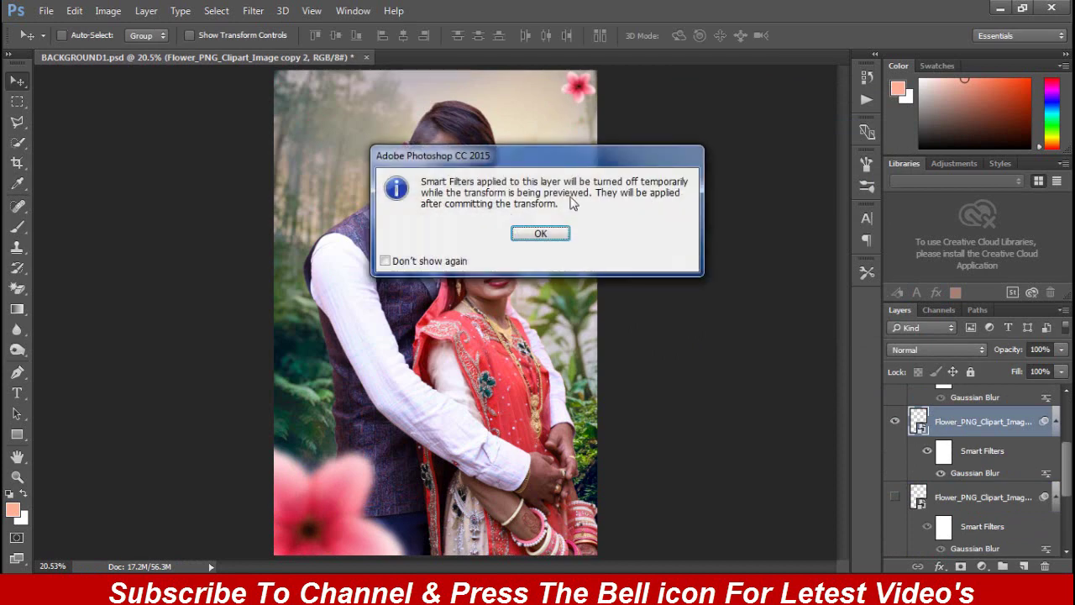
{"action": "left_click", "coordinate": [558, 234]}
{"action": "mouse_move", "coordinate": [598, 101]}
{"action": "left_mouse_down"}
{"action": "mouse_move", "coordinate": [625, 123]}
{"action": "mouse_move", "coordinate": [583, 102]}
{"action": "left_mouse_up"}
{"action": "key", "text": "Return"}
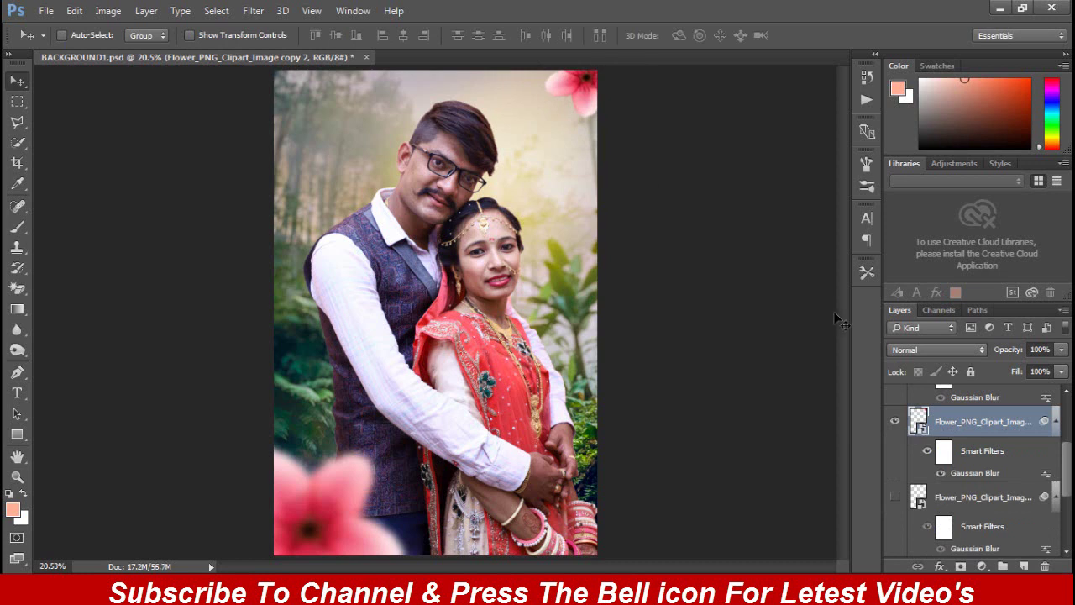
{"action": "left_click_drag", "start_coordinate": [578, 106], "coordinate": [295, 101]}
{"action": "left_click_drag", "start_coordinate": [340, 84], "coordinate": [609, 78]}
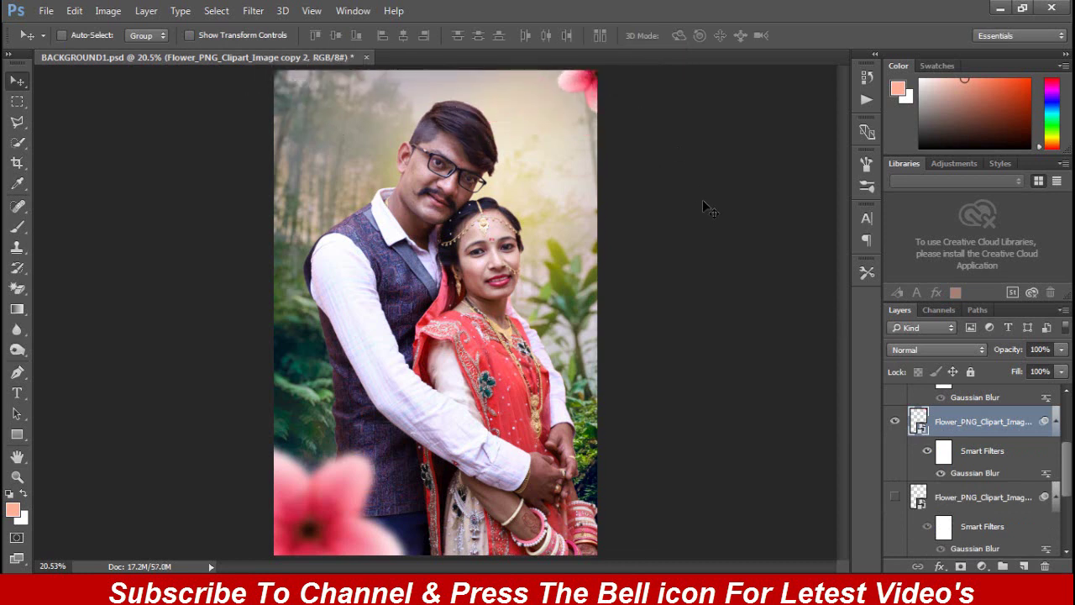
{"action": "scroll", "coordinate": [974, 471], "scroll_direction": "down", "scroll_amount": 1}
- Add a Color Lookup adjustment layer and choose a 3DLUT look, starting from 2Strip
{"action": "left_click", "coordinate": [982, 566]}
{"action": "left_click", "coordinate": [973, 456]}
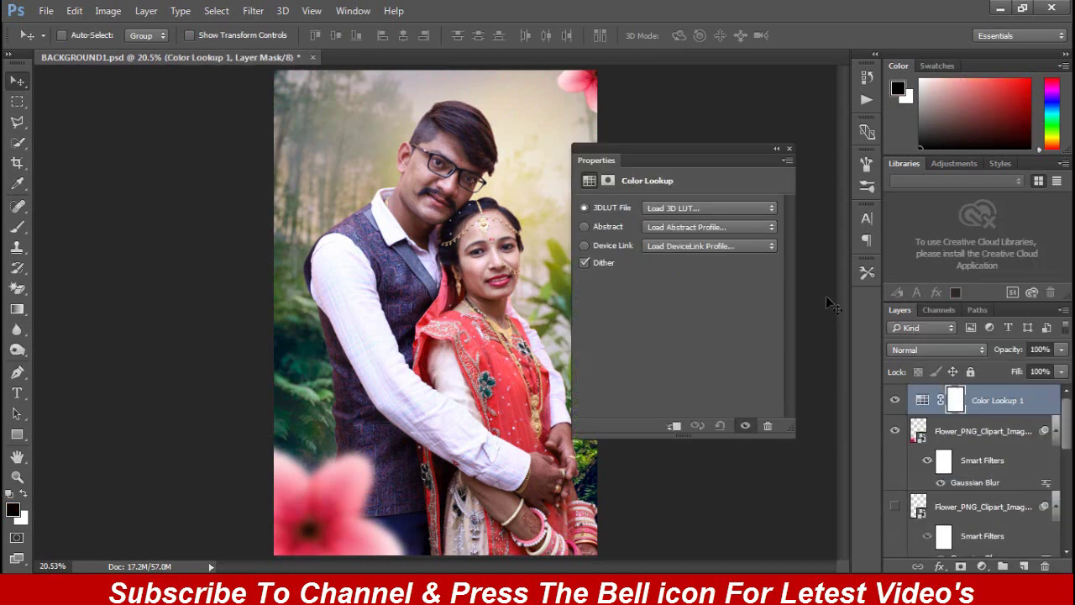
{"action": "left_click_drag", "start_coordinate": [728, 160], "coordinate": [772, 158]}
{"action": "left_click", "coordinate": [752, 206]}
{"action": "left_click", "coordinate": [757, 249]}
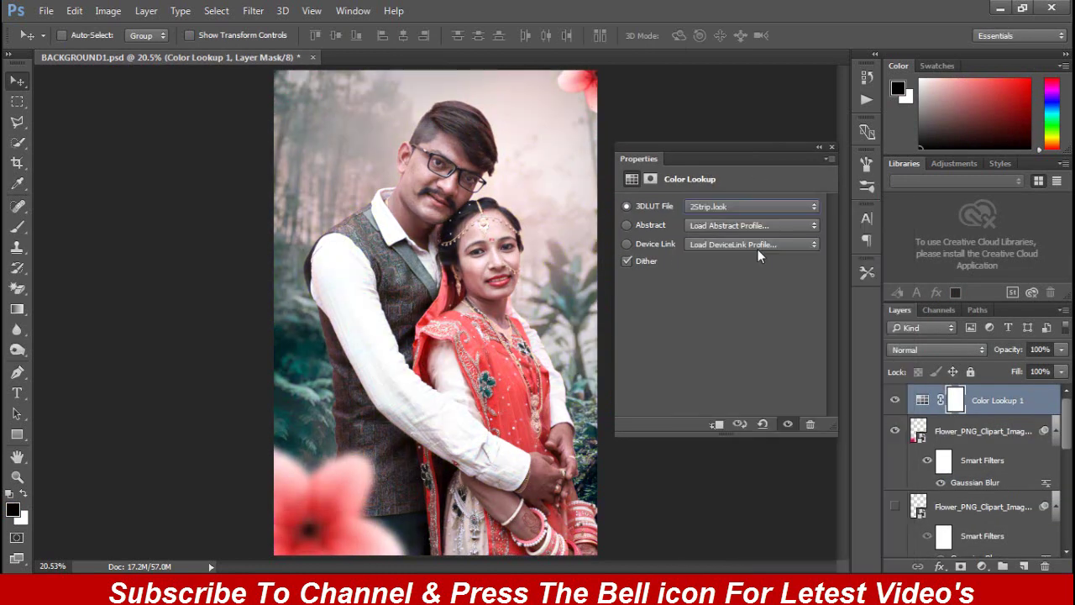
{"action": "key", "text": "Down"}
{"action": "key", "text": "Down"}
{"action": "key", "text": "Down"}
{"action": "key", "text": "Down"}
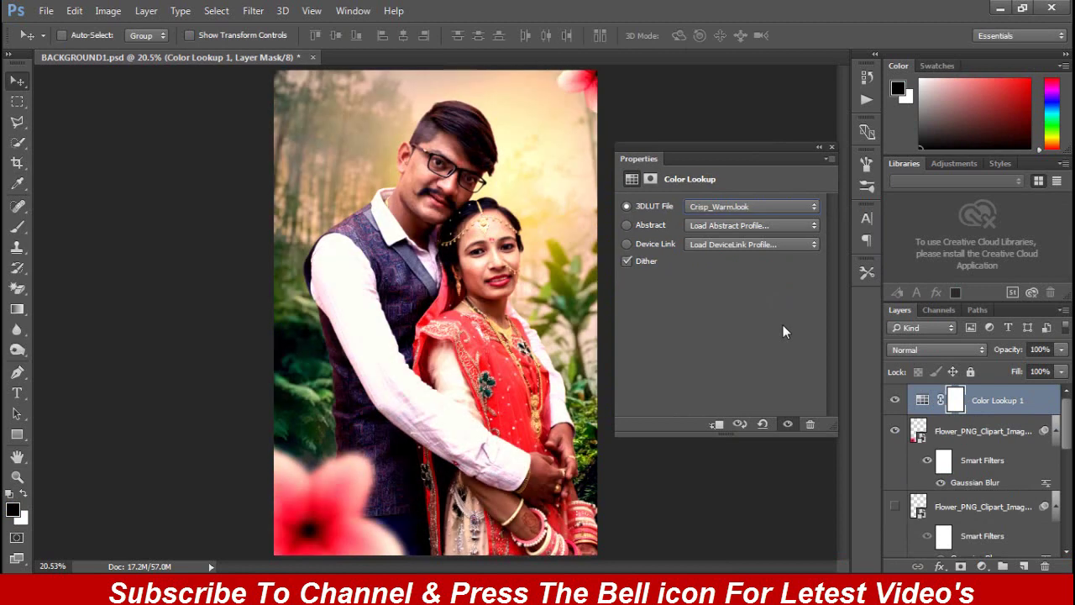
{"action": "key", "text": "Down"}
{"action": "left_click", "coordinate": [833, 147]}
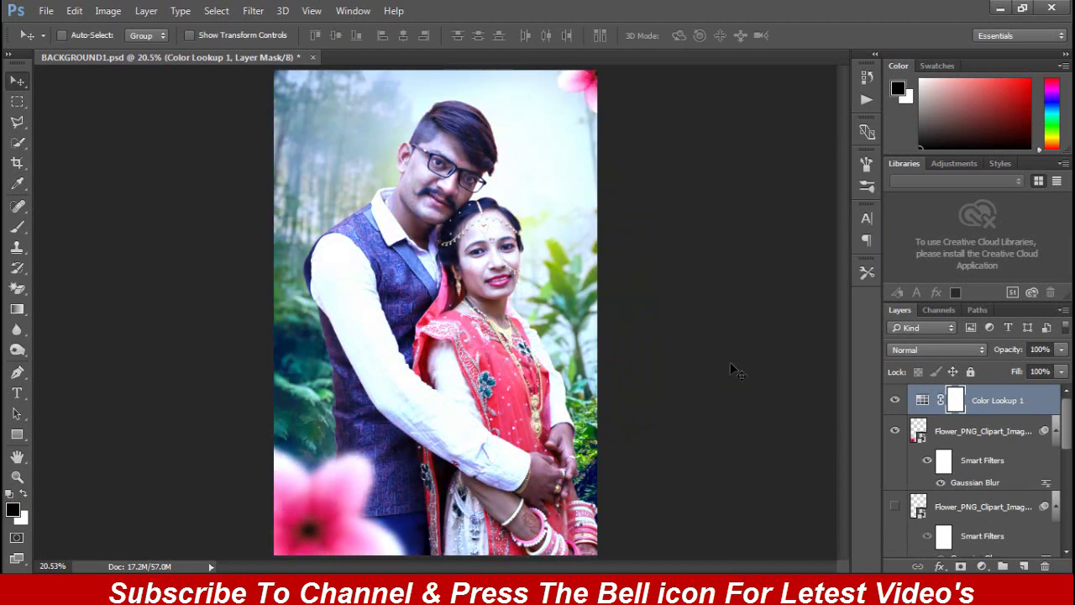
- Set the Color Lookup layer's opacity to 55% and save the document
{"action": "left_click_drag", "start_coordinate": [1015, 351], "coordinate": [999, 353]}
{"action": "left_click", "coordinate": [894, 400]}
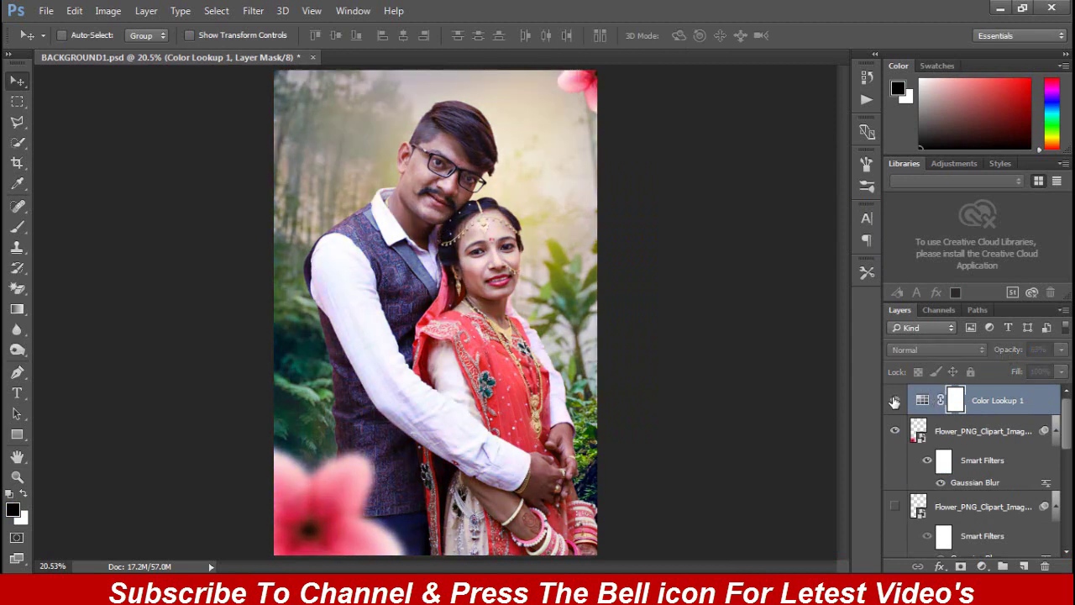
{"action": "left_click_drag", "start_coordinate": [1011, 354], "coordinate": [1005, 354]}
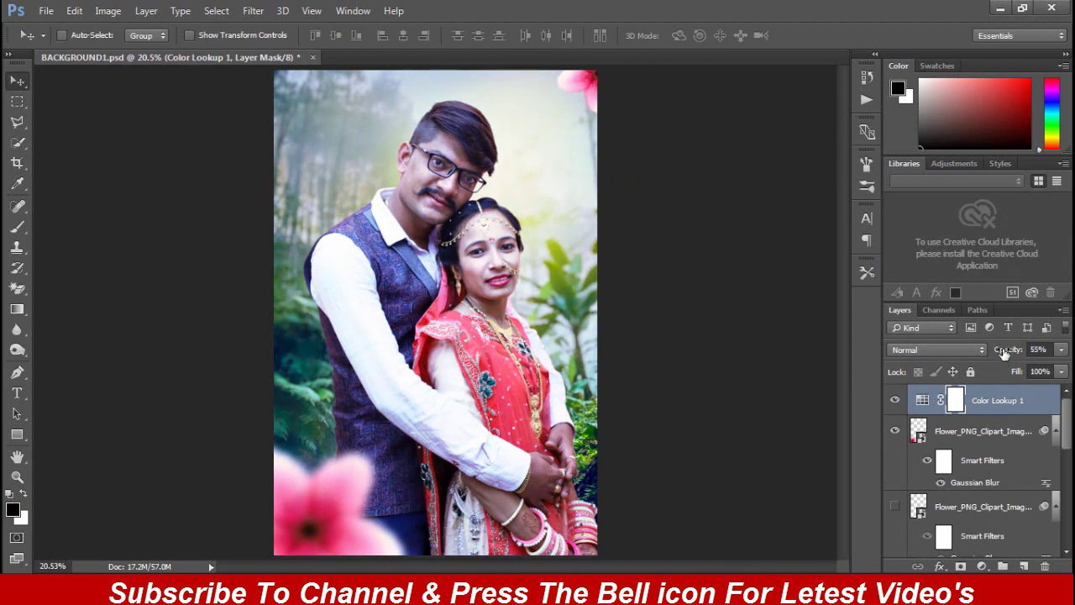
{"action": "key", "text": "ctrl+s"}
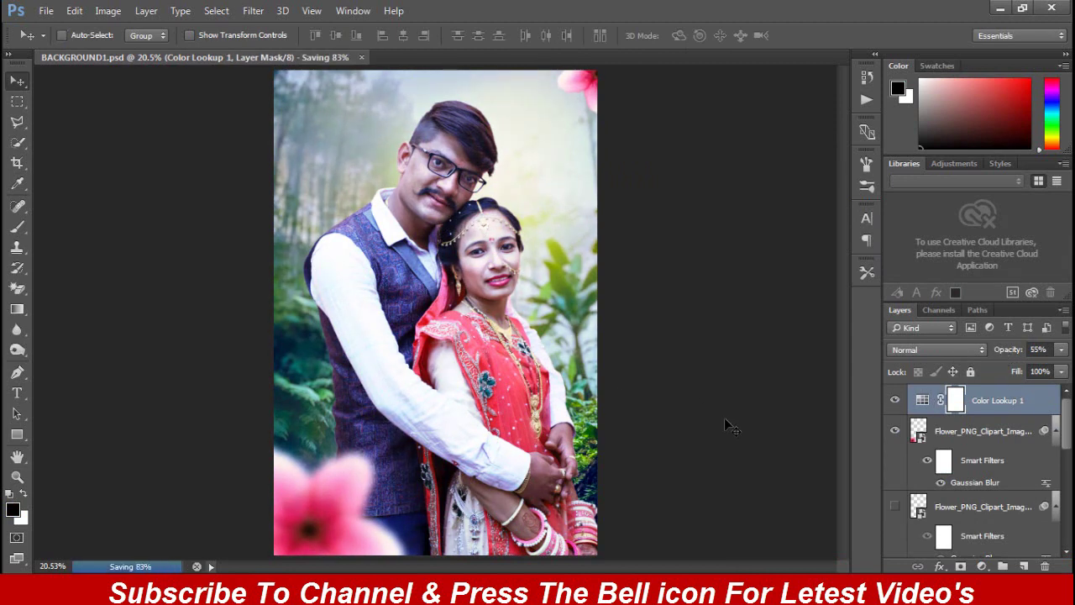
{"action": "key", "text": "ctrl+shift+alt+e"}
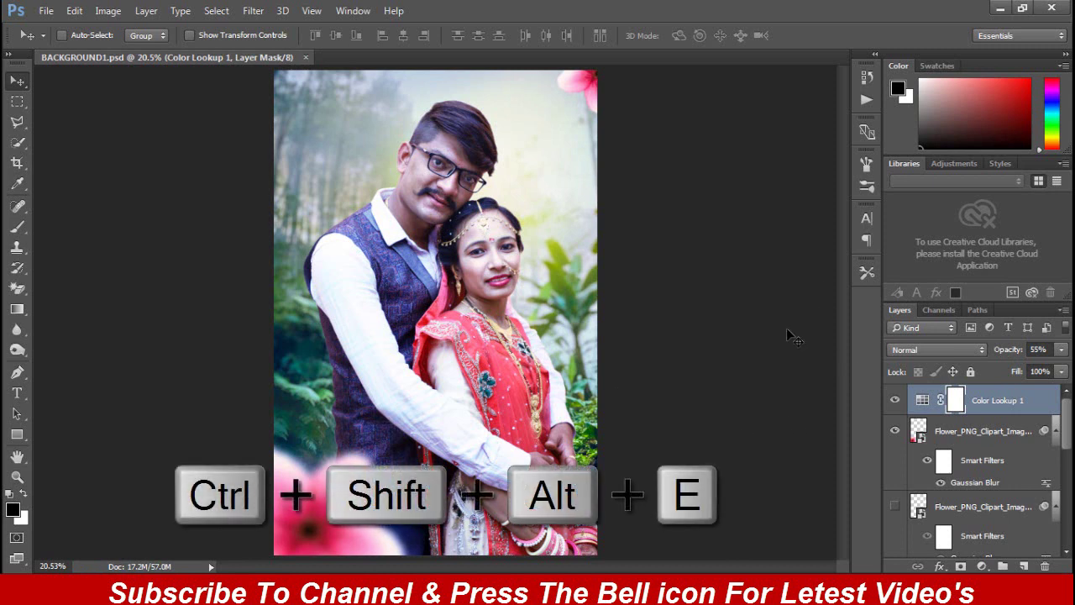
- Stamp visible layers into merged Layer 1, save, and launch Nik Color Efex Pro 4
{"action": "key", "text": "ctrl+shift+alt+e"}
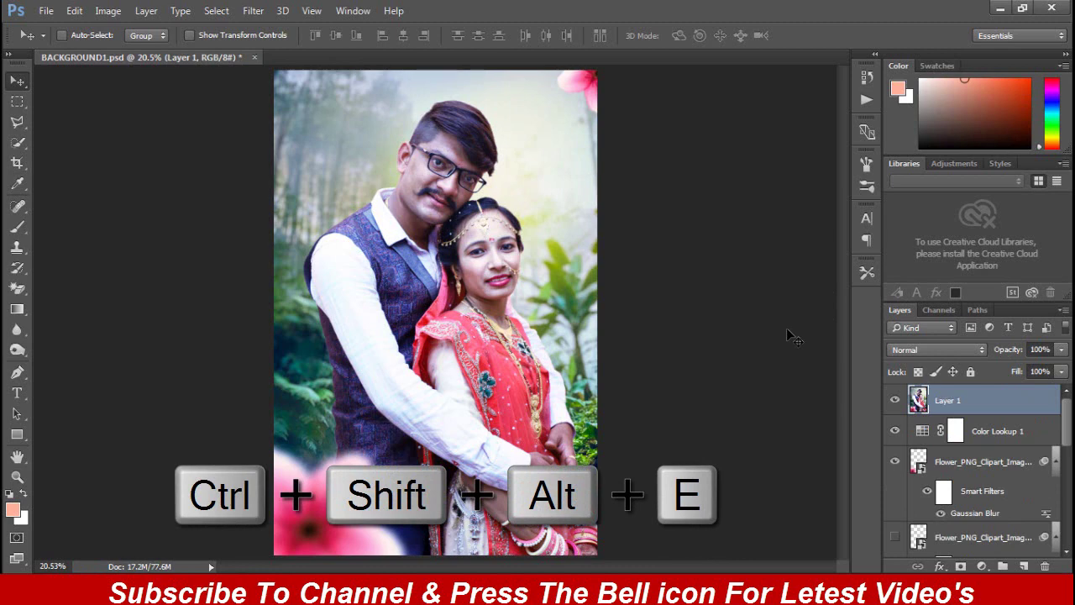
{"action": "key", "text": "ctrl+s"}
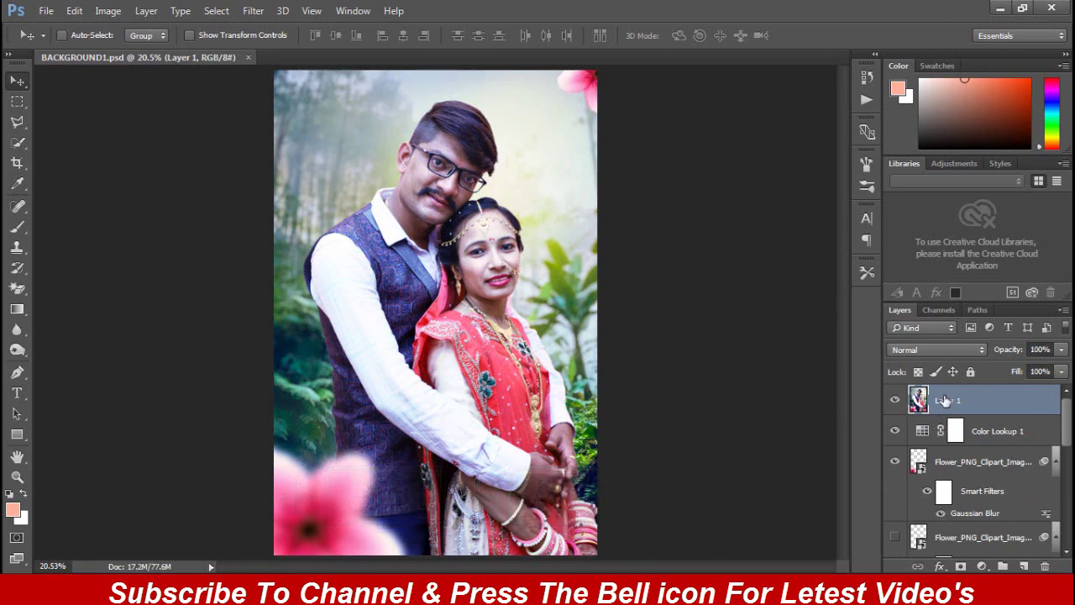
{"action": "left_click", "coordinate": [253, 10]}
{"action": "mouse_move", "coordinate": [281, 356]}
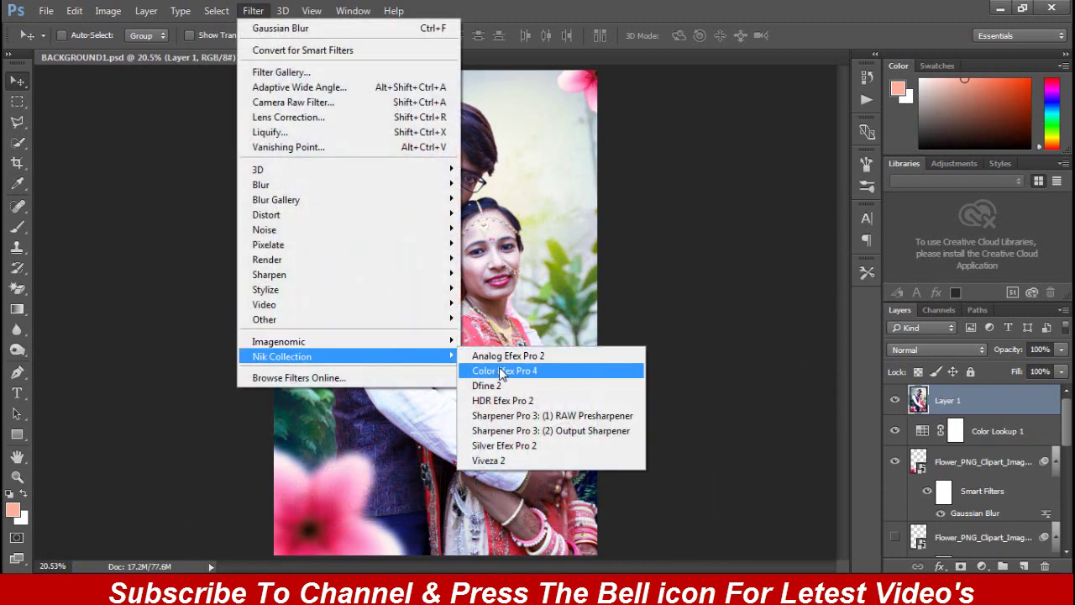
{"action": "left_click", "coordinate": [502, 371]}
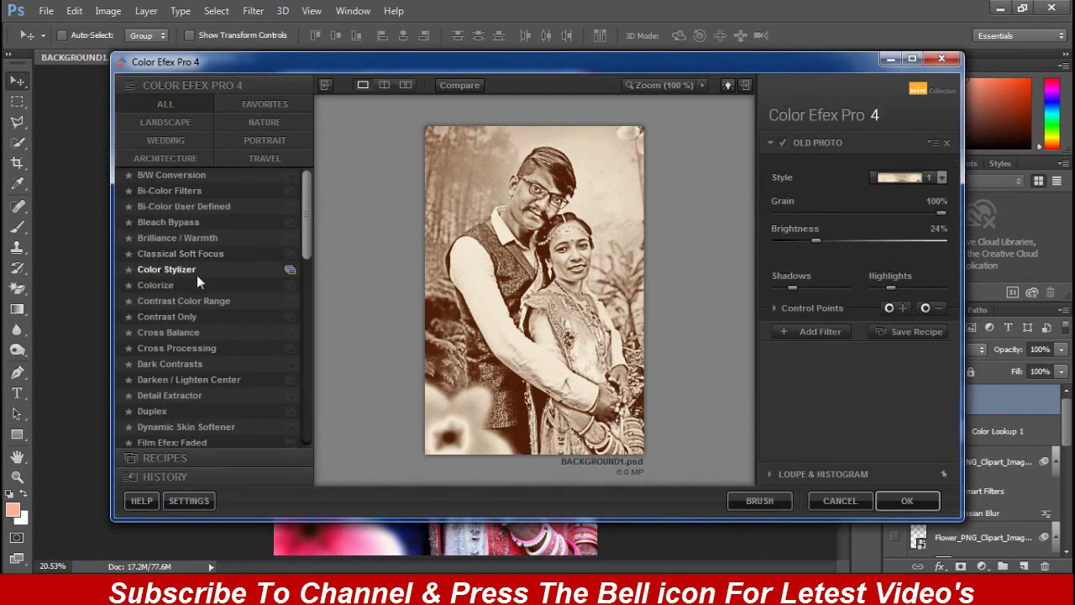
- Apply Brilliance / Warmth with cooler warmth and saturation around 22%
{"action": "left_click", "coordinate": [168, 176]}
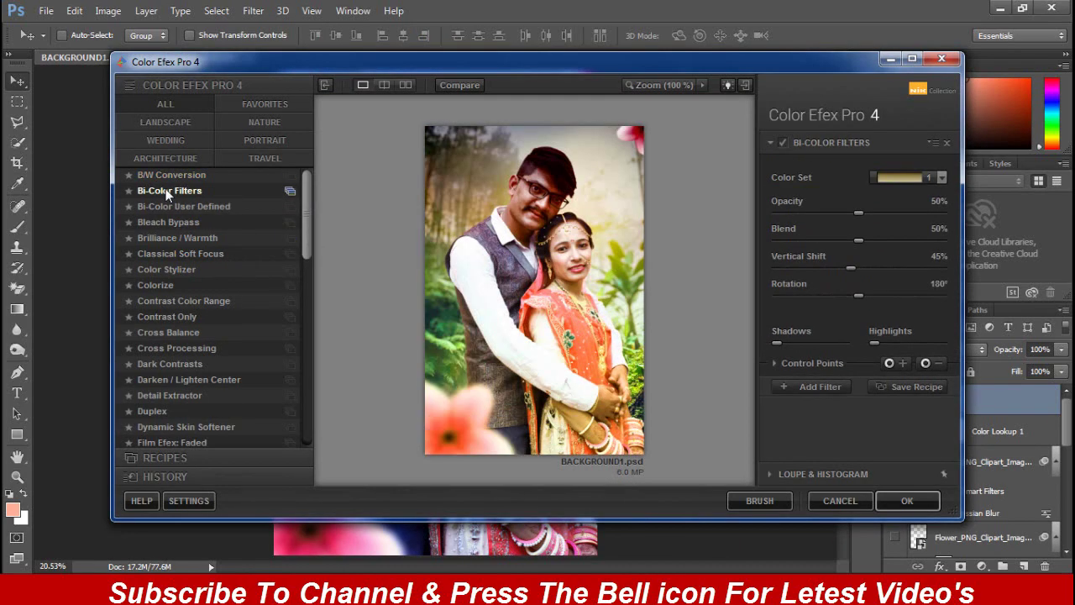
{"action": "left_click", "coordinate": [165, 203]}
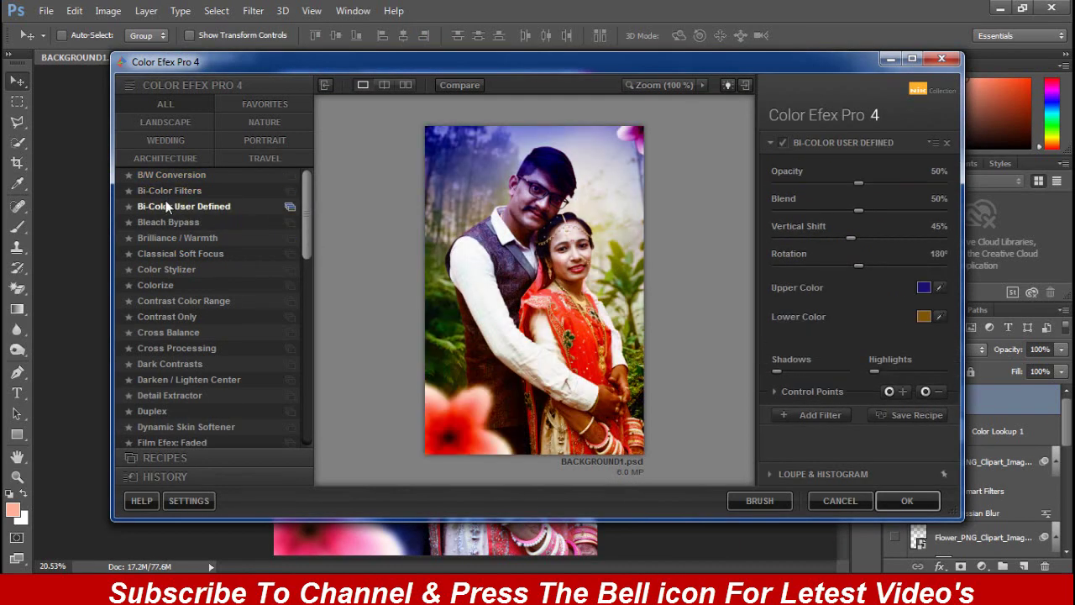
{"action": "left_click", "coordinate": [162, 221]}
{"action": "left_click", "coordinate": [161, 237]}
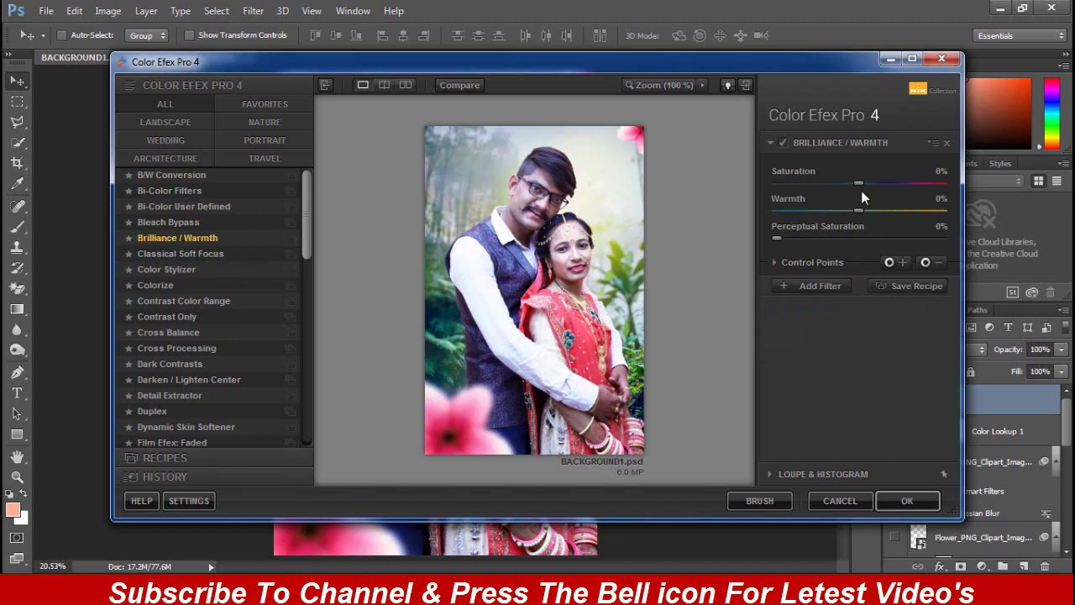
{"action": "mouse_move", "coordinate": [872, 184]}
{"action": "left_mouse_down"}
{"action": "mouse_move", "coordinate": [919, 185]}
{"action": "mouse_move", "coordinate": [897, 184]}
{"action": "left_mouse_up"}
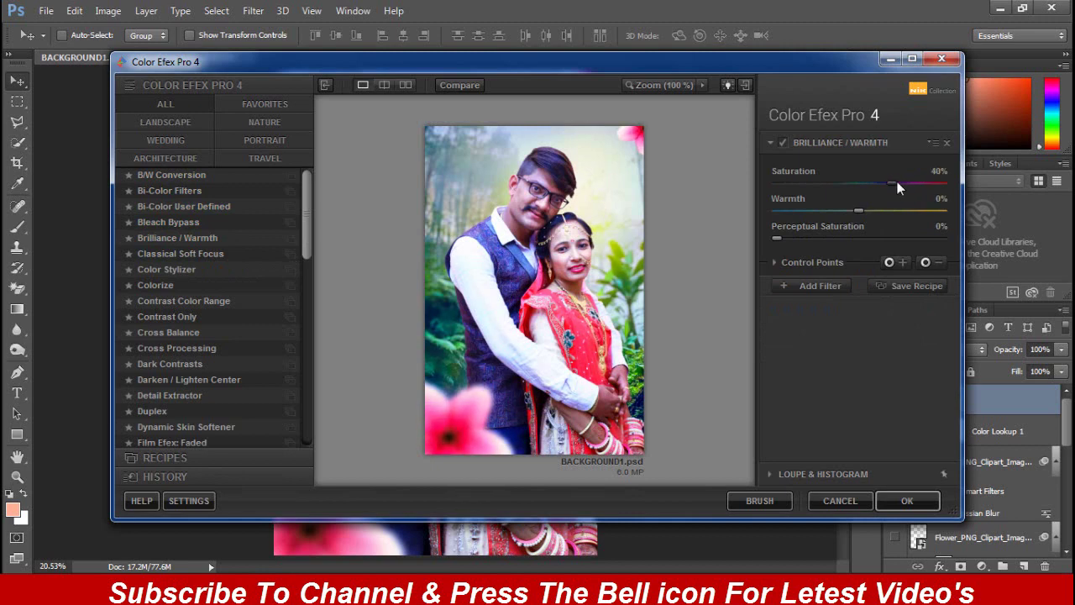
{"action": "left_click", "coordinate": [830, 211]}
{"action": "mouse_move", "coordinate": [811, 210]}
{"action": "left_mouse_down"}
{"action": "mouse_move", "coordinate": [884, 210]}
{"action": "mouse_move", "coordinate": [752, 214]}
{"action": "mouse_move", "coordinate": [861, 215]}
{"action": "mouse_move", "coordinate": [845, 217]}
{"action": "mouse_move", "coordinate": [850, 198]}
{"action": "left_mouse_up"}
{"action": "mouse_move", "coordinate": [941, 182]}
{"action": "left_mouse_down"}
{"action": "mouse_move", "coordinate": [840, 182]}
{"action": "mouse_move", "coordinate": [880, 181]}
{"action": "left_mouse_up"}
- Add a Dark Contrasts filter with reduced Dark Detail Extractor, then apply the filters
{"action": "left_click", "coordinate": [785, 286]}
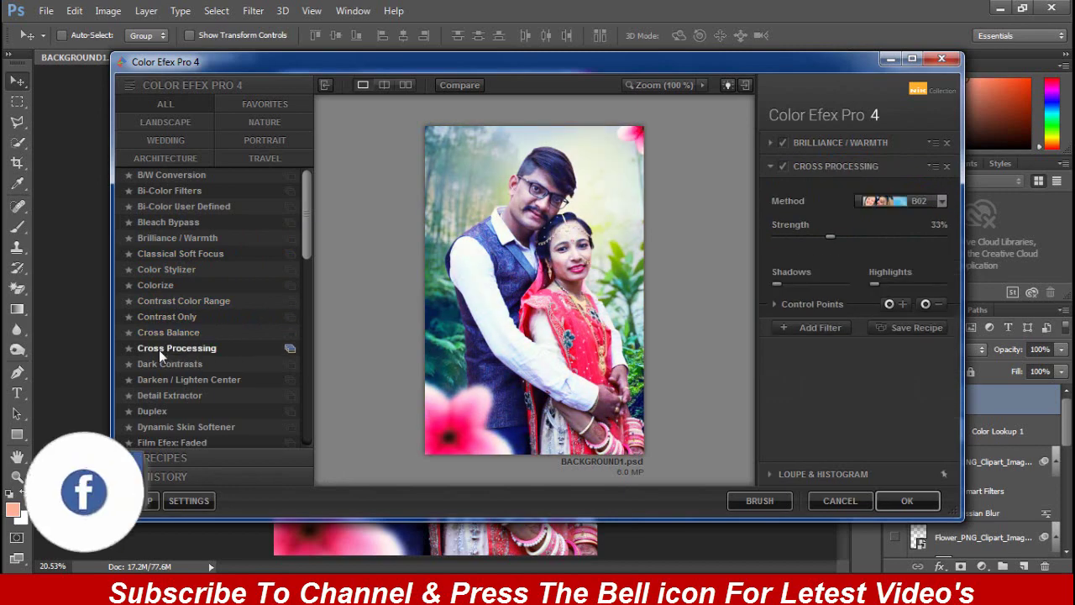
{"action": "left_click", "coordinate": [170, 363]}
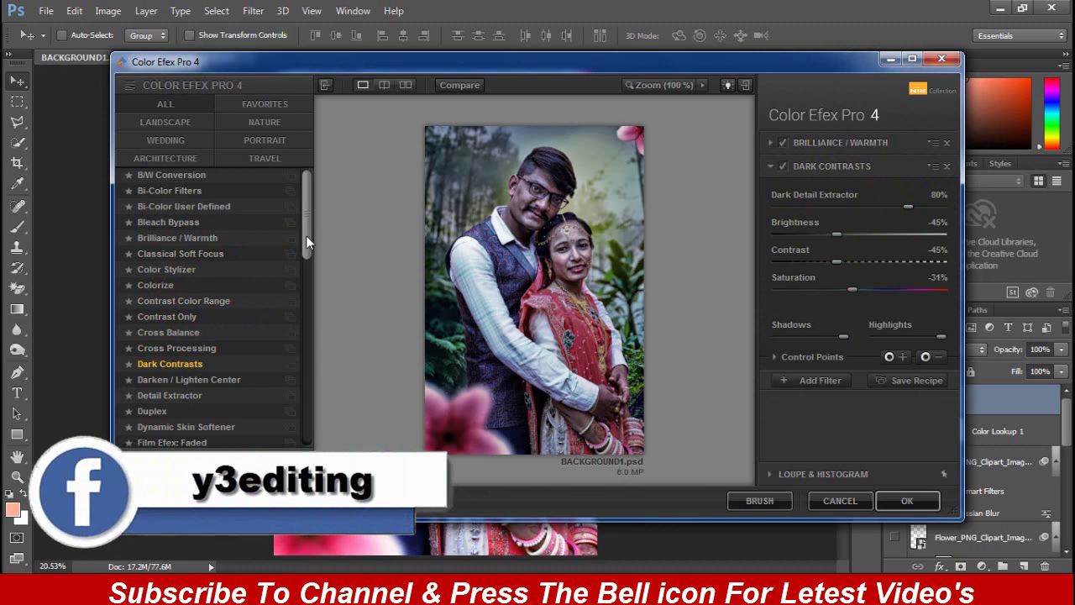
{"action": "left_click_drag", "start_coordinate": [306, 235], "coordinate": [306, 263]}
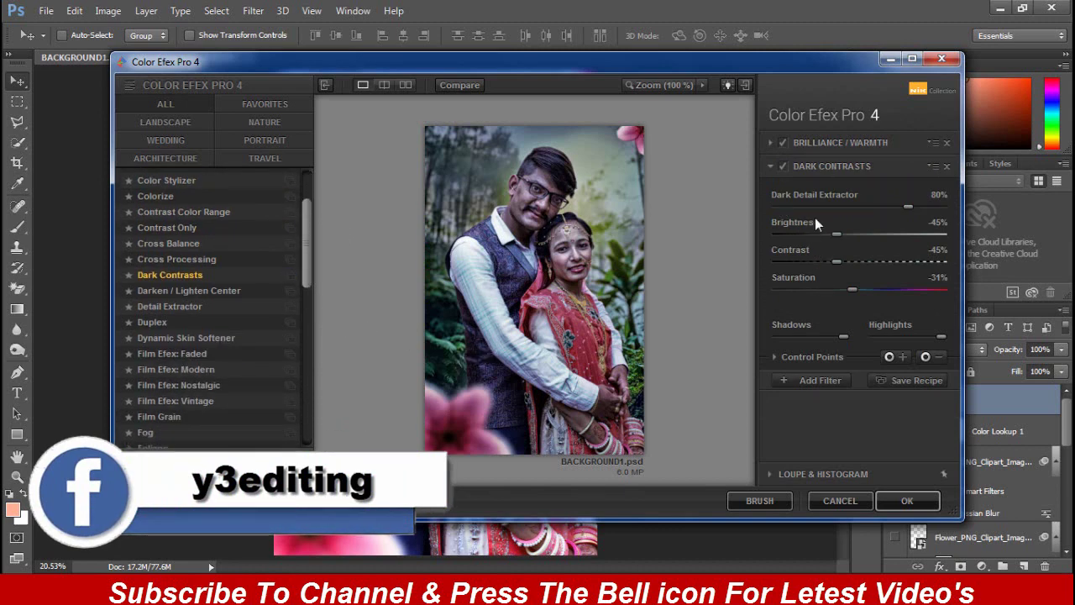
{"action": "left_click_drag", "start_coordinate": [904, 206], "coordinate": [792, 208]}
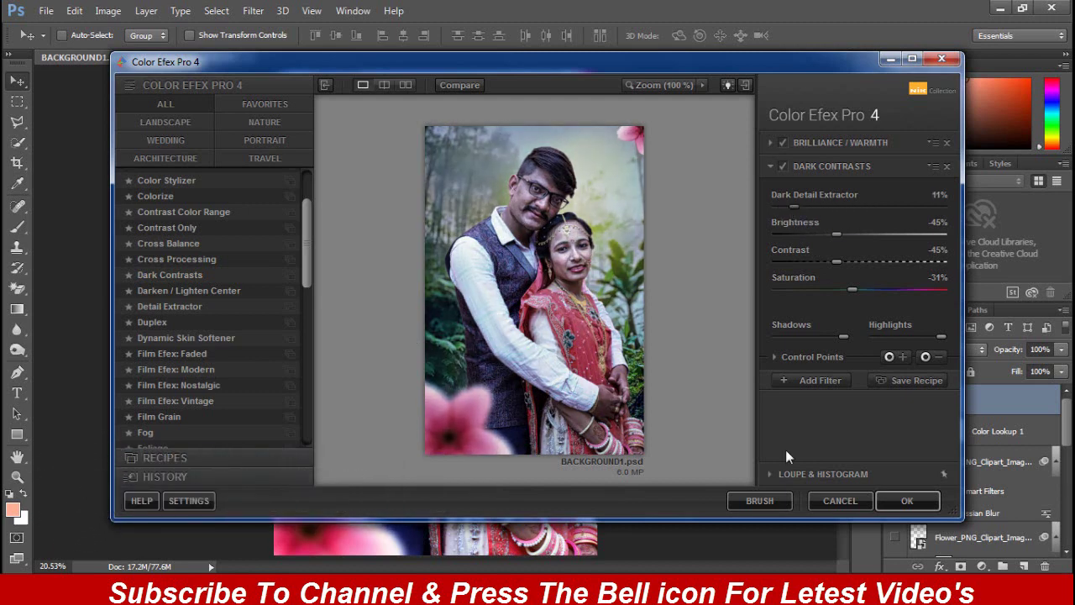
{"action": "left_click", "coordinate": [898, 499]}
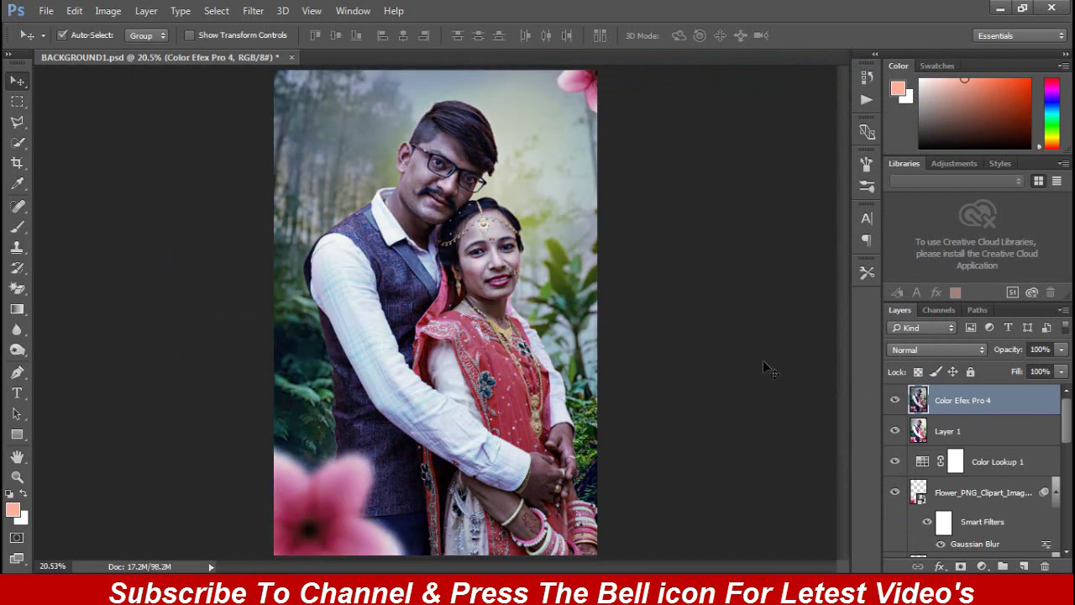
- Save, then mask the Color Efex Pro 4 effect off the couple with black brush strokes at about 43% opacity
{"action": "key", "text": "ctrl+s"}
{"action": "left_click", "coordinate": [961, 566]}
{"action": "key", "text": "b"}
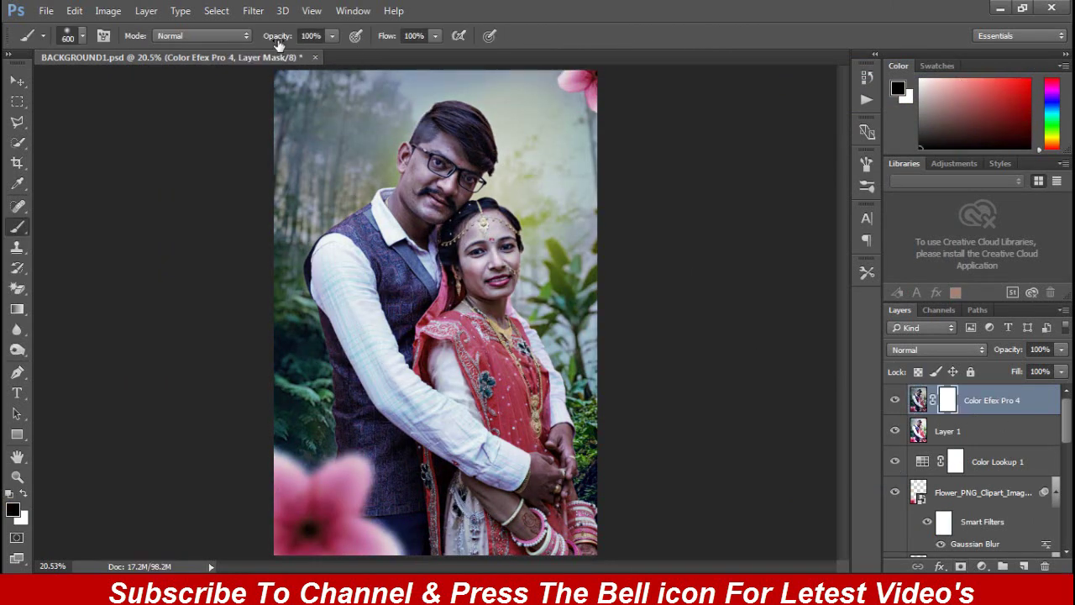
{"action": "left_click_drag", "start_coordinate": [286, 37], "coordinate": [271, 38]}
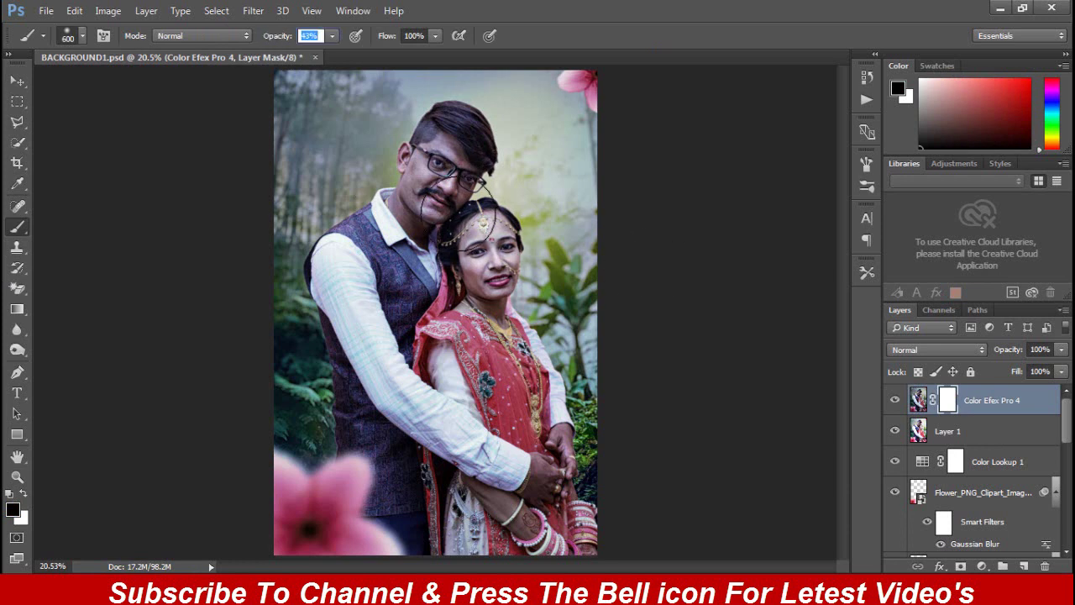
{"action": "left_click_drag", "start_coordinate": [470, 231], "coordinate": [479, 344]}
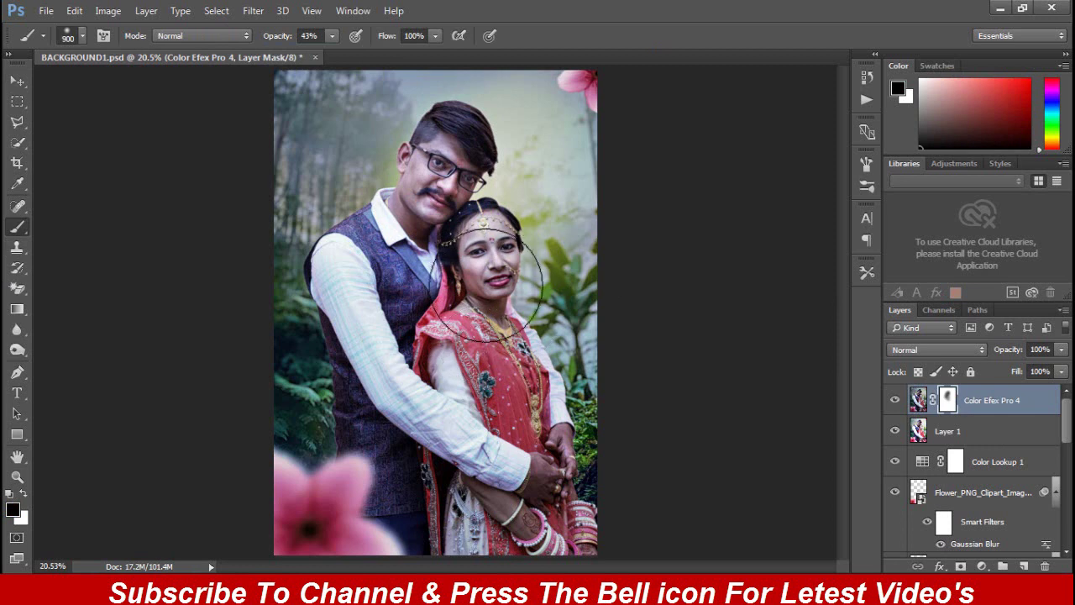
{"action": "left_click_drag", "start_coordinate": [479, 345], "coordinate": [420, 132]}
{"action": "key", "text": "bracketright"}
{"action": "key", "text": "bracketright"}
{"action": "key", "text": "bracketright"}
{"action": "mouse_move", "coordinate": [448, 432]}
{"action": "left_mouse_down"}
{"action": "mouse_move", "coordinate": [361, 428]}
{"action": "mouse_move", "coordinate": [453, 159]}
{"action": "mouse_move", "coordinate": [529, 294]}
{"action": "mouse_move", "coordinate": [457, 187]}
{"action": "mouse_move", "coordinate": [496, 403]}
{"action": "mouse_move", "coordinate": [479, 387]}
{"action": "mouse_move", "coordinate": [456, 244]}
{"action": "mouse_move", "coordinate": [443, 346]}
{"action": "mouse_move", "coordinate": [395, 403]}
{"action": "mouse_move", "coordinate": [468, 256]}
{"action": "mouse_move", "coordinate": [466, 197]}
{"action": "left_mouse_up"}
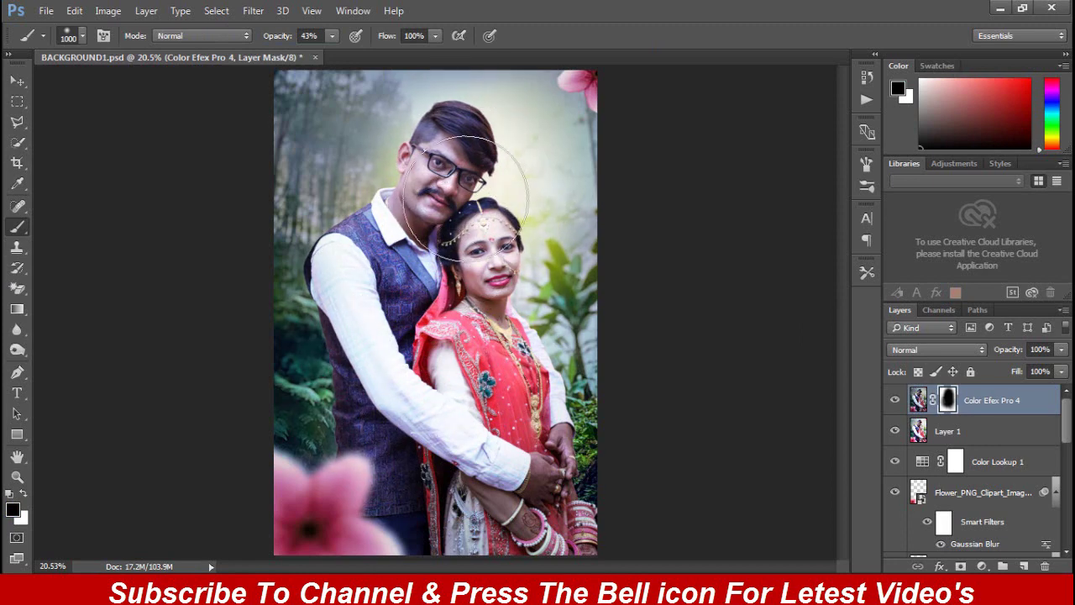
- Compare the image with and without the effect, save, and add a Color Balance adjustment layer on top
{"action": "left_click", "coordinate": [895, 400]}
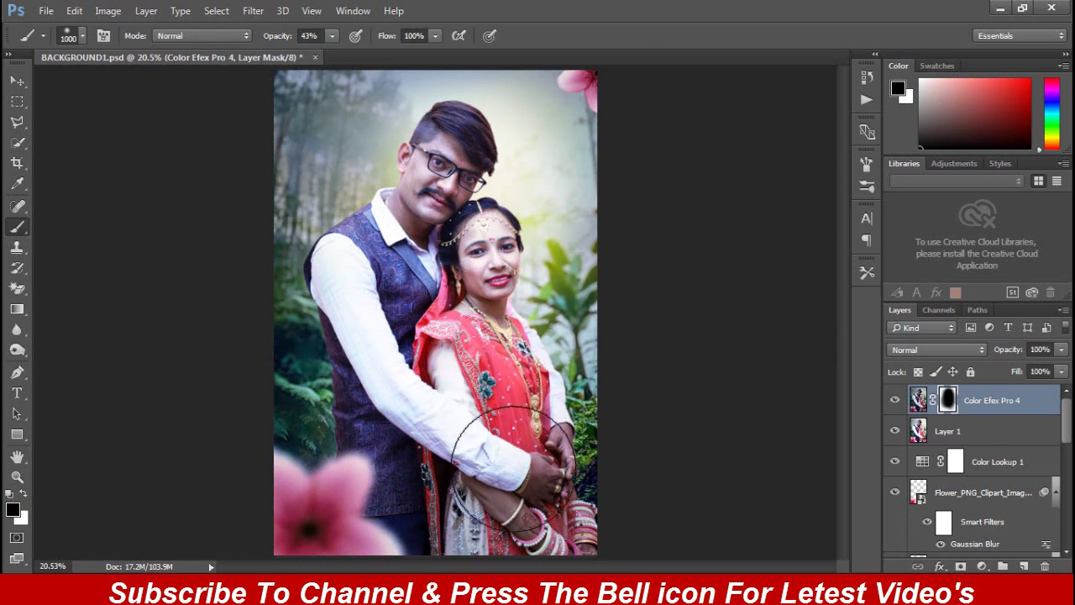
{"action": "key", "text": "ctrl+s"}
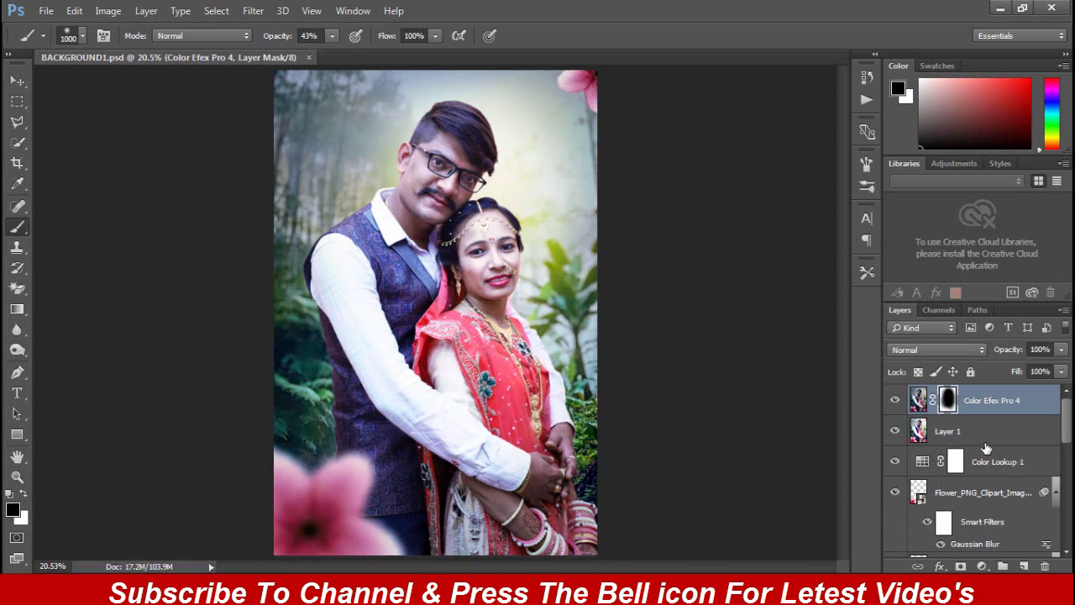
{"action": "left_click", "coordinate": [918, 400]}
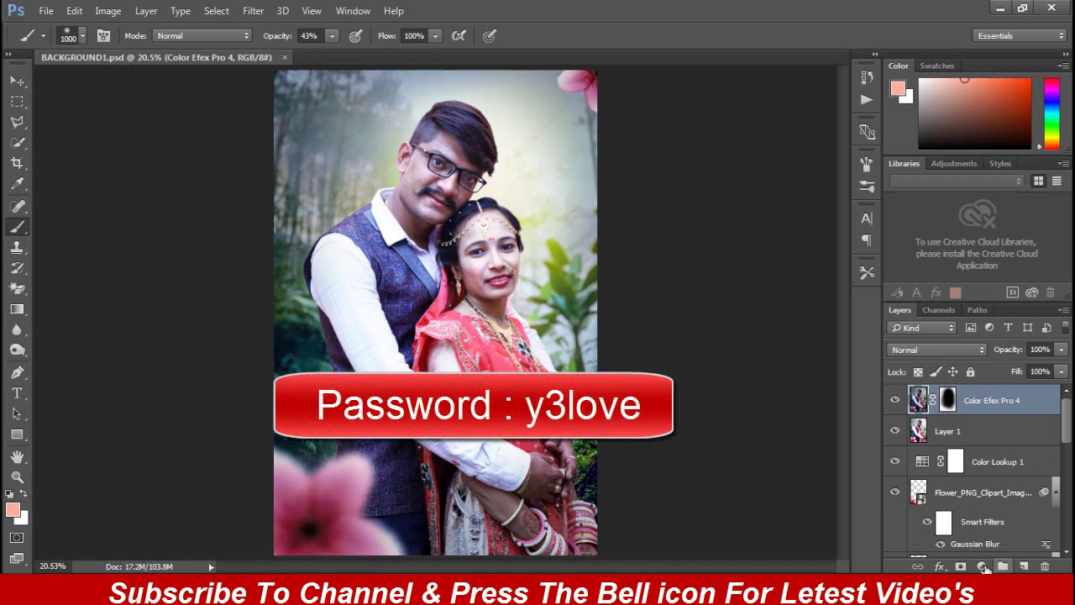
{"action": "left_click", "coordinate": [983, 566]}
{"action": "left_click", "coordinate": [972, 390]}
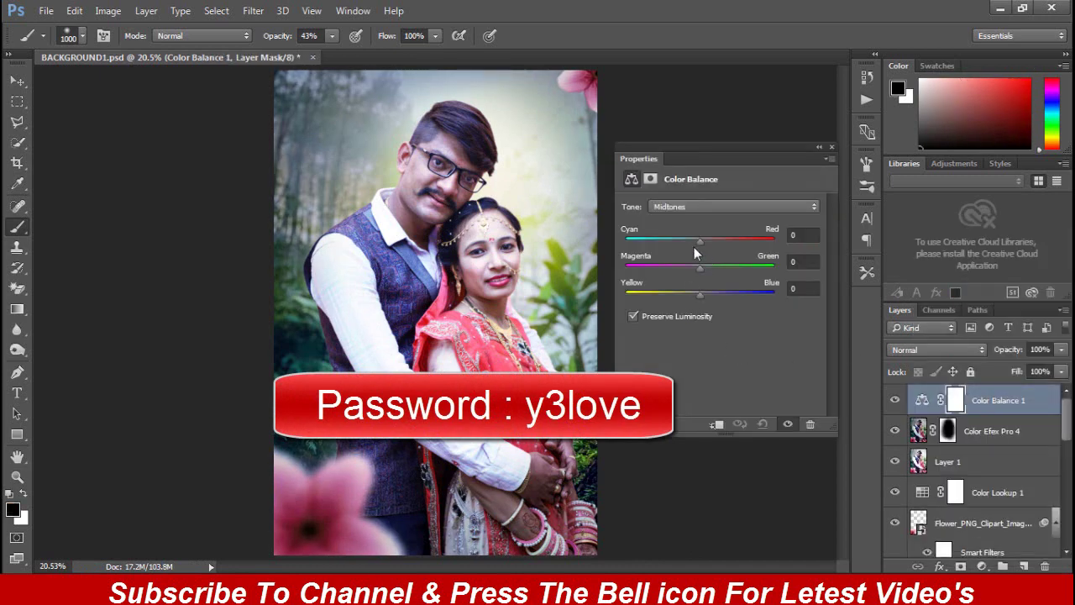
- Shift the Color Balance midtones toward red and the shadows slightly toward cyan
{"action": "mouse_move", "coordinate": [696, 241]}
{"action": "left_mouse_down"}
{"action": "mouse_move", "coordinate": [736, 242]}
{"action": "mouse_move", "coordinate": [705, 241]}
{"action": "mouse_move", "coordinate": [712, 268]}
{"action": "mouse_move", "coordinate": [687, 265]}
{"action": "mouse_move", "coordinate": [711, 268]}
{"action": "mouse_move", "coordinate": [695, 268]}
{"action": "mouse_move", "coordinate": [699, 296]}
{"action": "mouse_move", "coordinate": [711, 296]}
{"action": "mouse_move", "coordinate": [690, 294]}
{"action": "mouse_move", "coordinate": [708, 296]}
{"action": "left_mouse_up"}
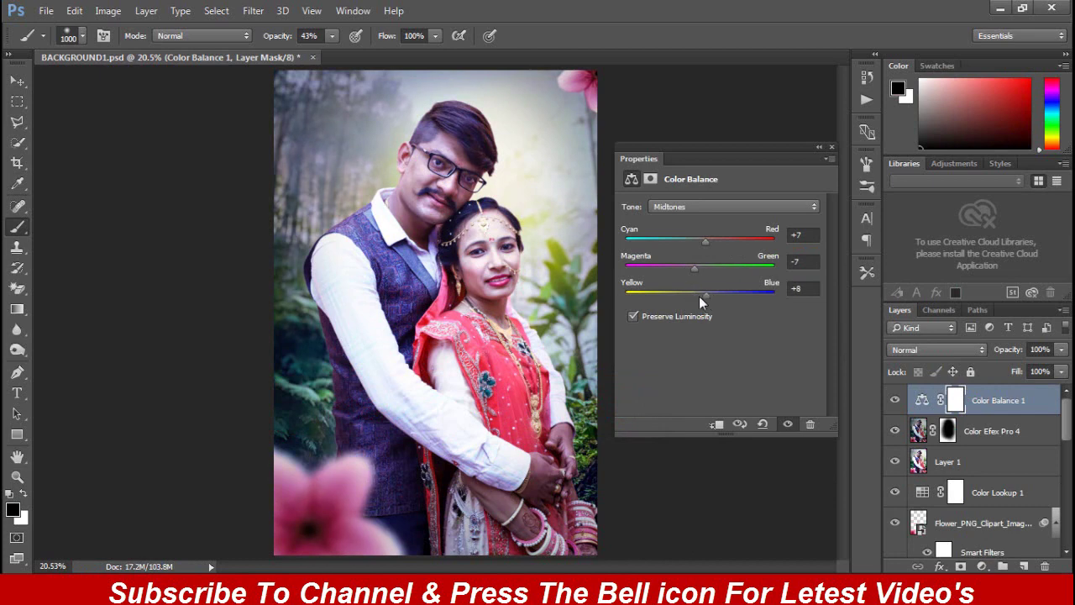
{"action": "left_click", "coordinate": [710, 207]}
{"action": "mouse_move", "coordinate": [699, 243]}
{"action": "left_mouse_down"}
{"action": "mouse_move", "coordinate": [682, 242]}
{"action": "mouse_move", "coordinate": [713, 269]}
{"action": "mouse_move", "coordinate": [681, 269]}
{"action": "mouse_move", "coordinate": [706, 271]}
{"action": "mouse_move", "coordinate": [707, 296]}
{"action": "mouse_move", "coordinate": [688, 294]}
{"action": "mouse_move", "coordinate": [697, 293]}
{"action": "left_mouse_up"}
- Set the highlights to -6 cyan, -3 magenta and +5 blue, then save the document
{"action": "left_click", "coordinate": [721, 206]}
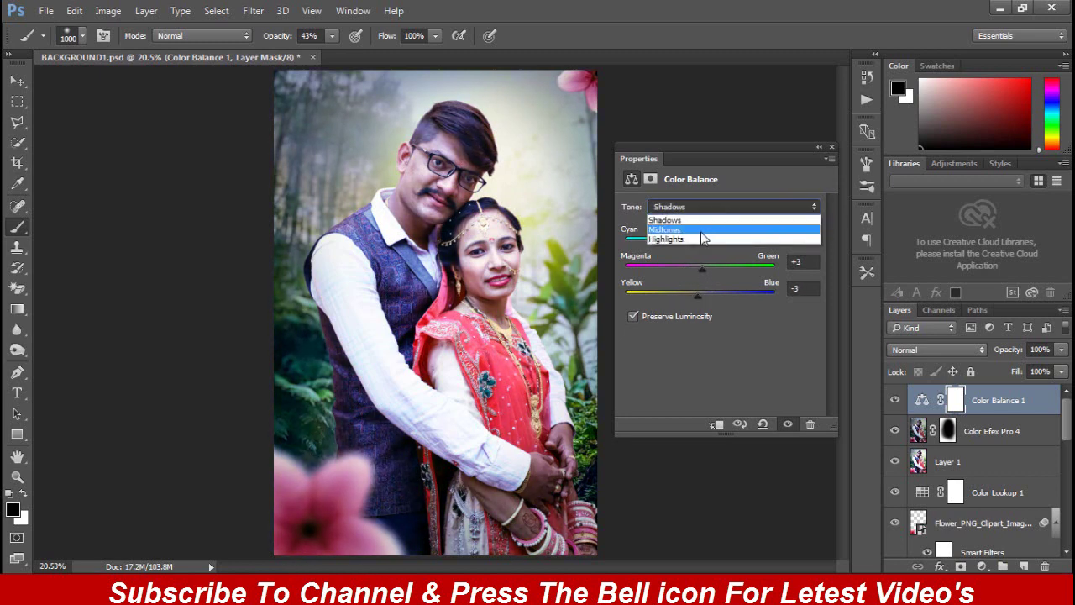
{"action": "left_click", "coordinate": [702, 238]}
{"action": "mouse_move", "coordinate": [713, 244]}
{"action": "left_mouse_down"}
{"action": "mouse_move", "coordinate": [671, 240]}
{"action": "mouse_move", "coordinate": [696, 244]}
{"action": "mouse_move", "coordinate": [699, 279]}
{"action": "left_mouse_up"}
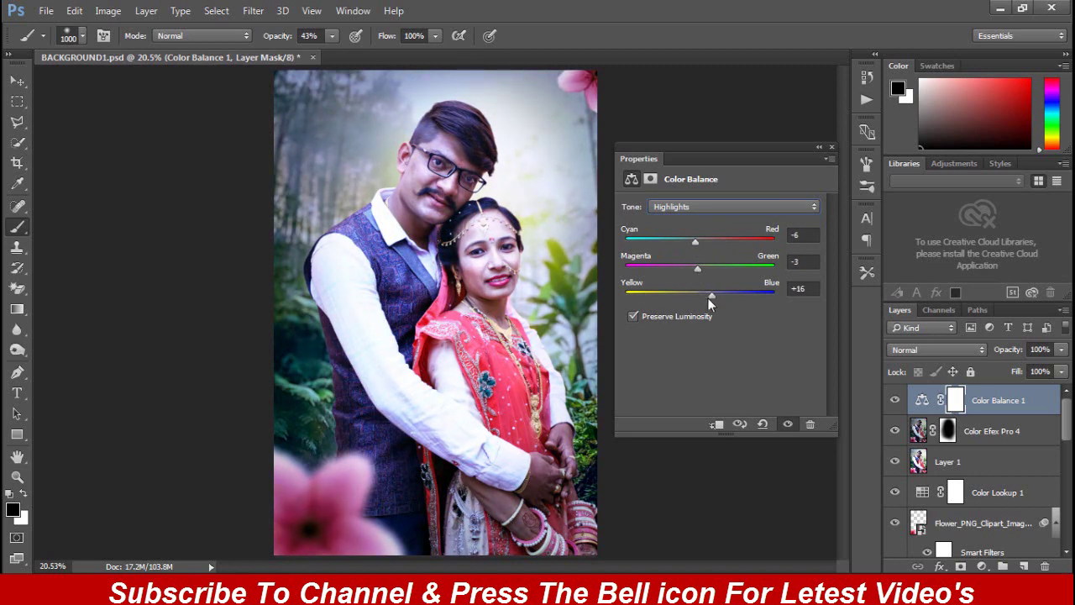
{"action": "left_click_drag", "start_coordinate": [708, 298], "coordinate": [704, 302]}
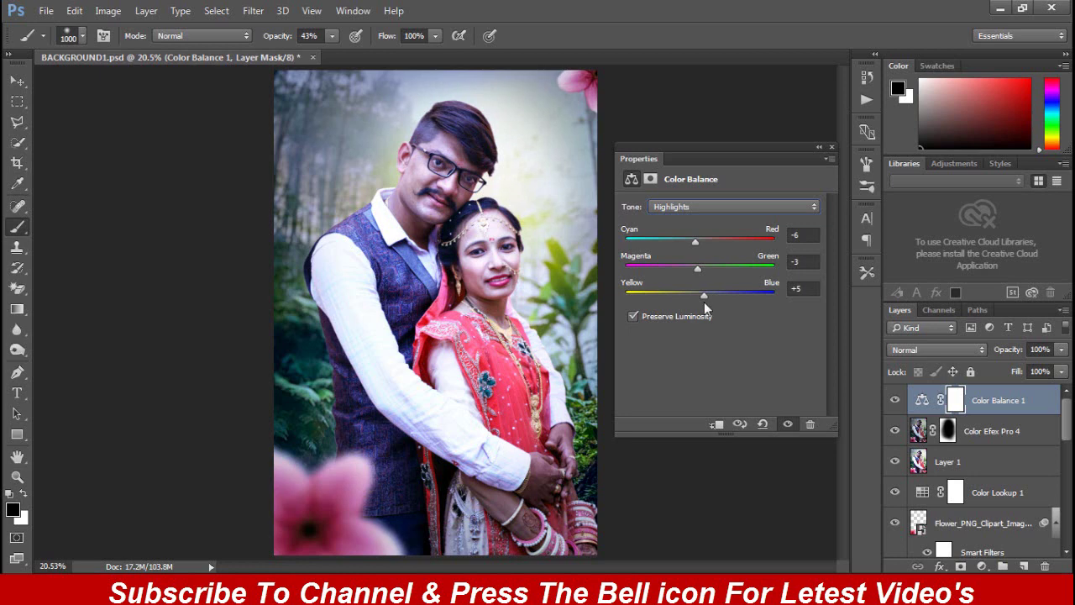
{"action": "left_click", "coordinate": [831, 147]}
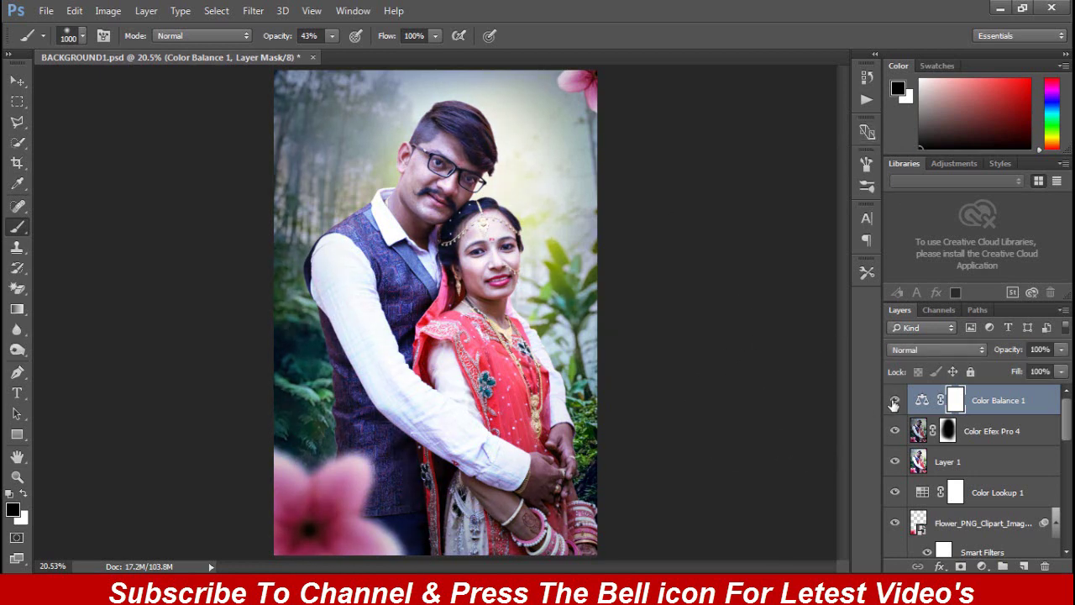
{"action": "key", "text": "ctrl+s"}
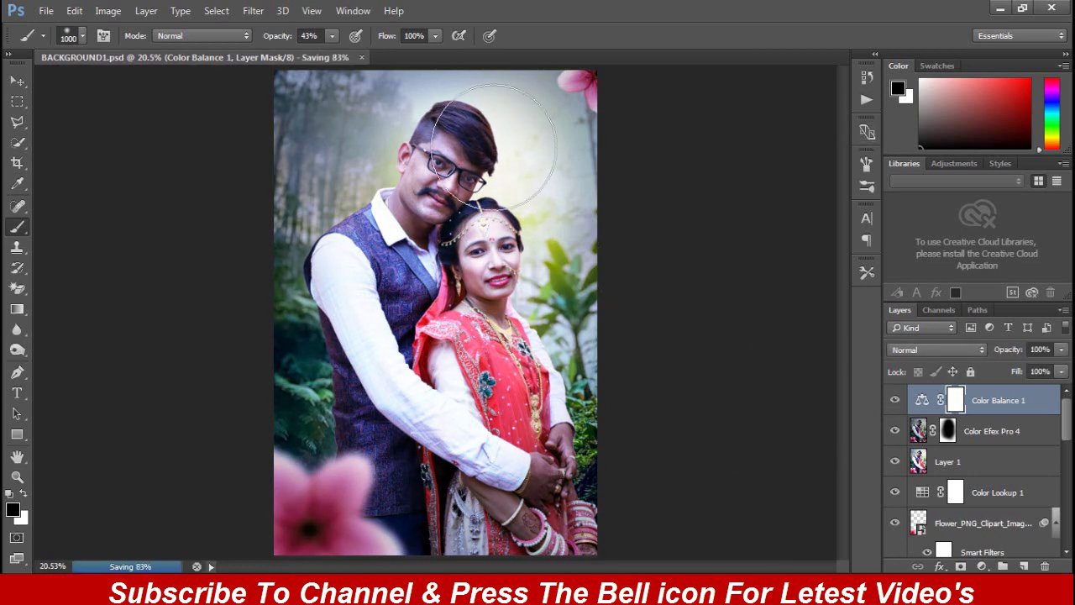
- Merge all visible layers into a new Layer 2 and open the Camera Raw Filter on it
{"action": "key", "text": "ctrl+shift+alt+e"}
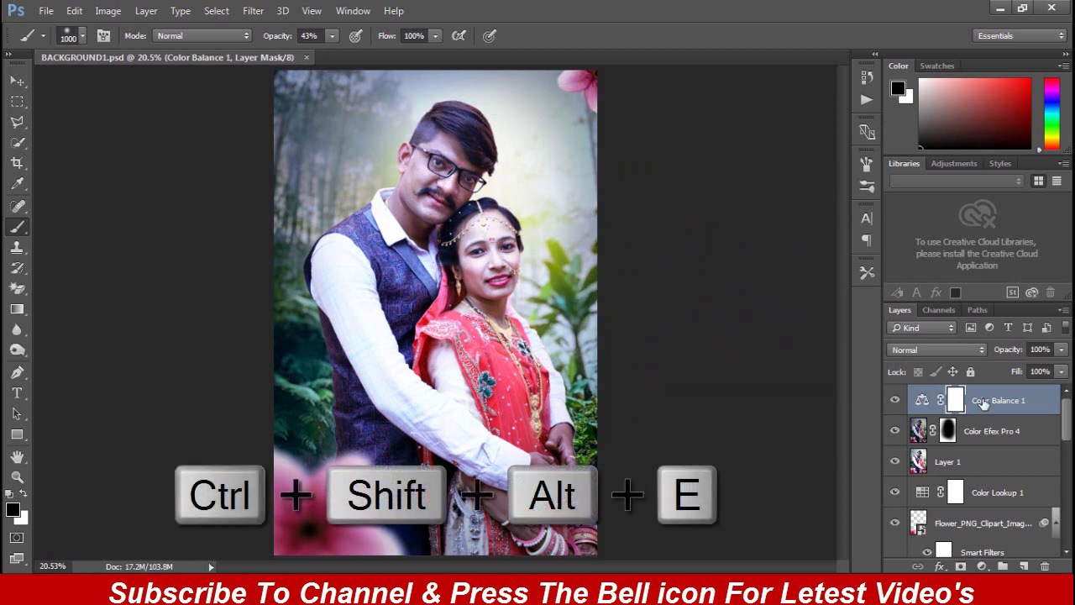
{"action": "key", "text": "ctrl+shift+alt+e"}
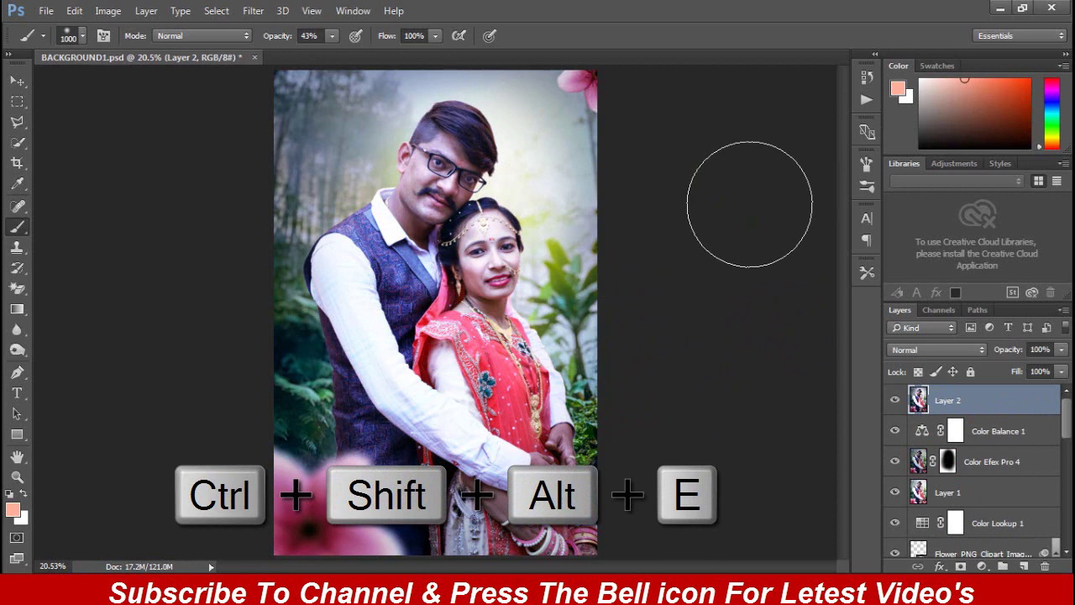
{"action": "left_click", "coordinate": [253, 10]}
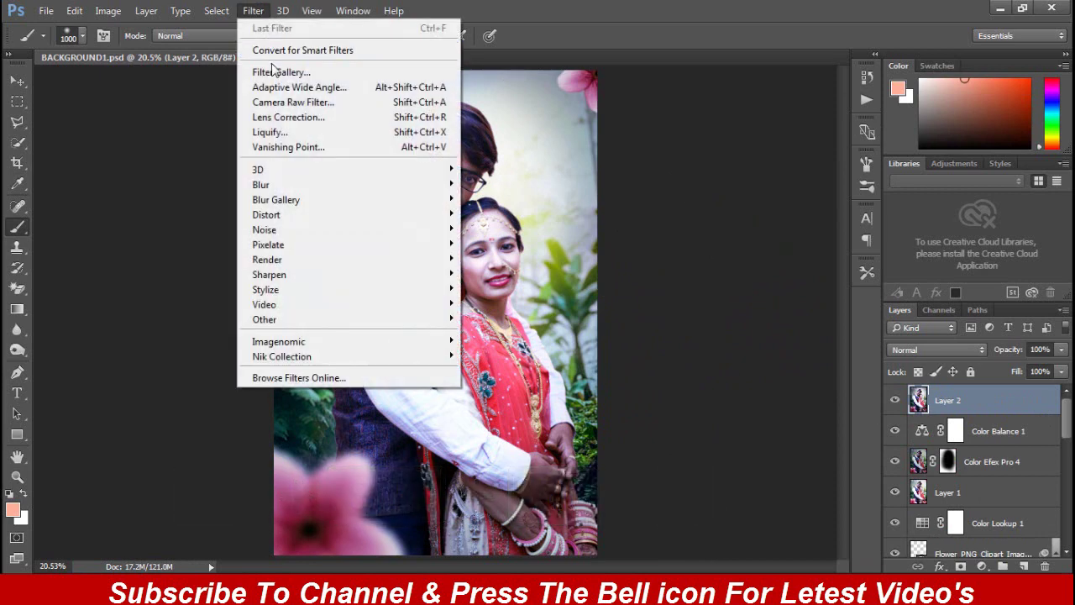
{"action": "left_click", "coordinate": [290, 101]}
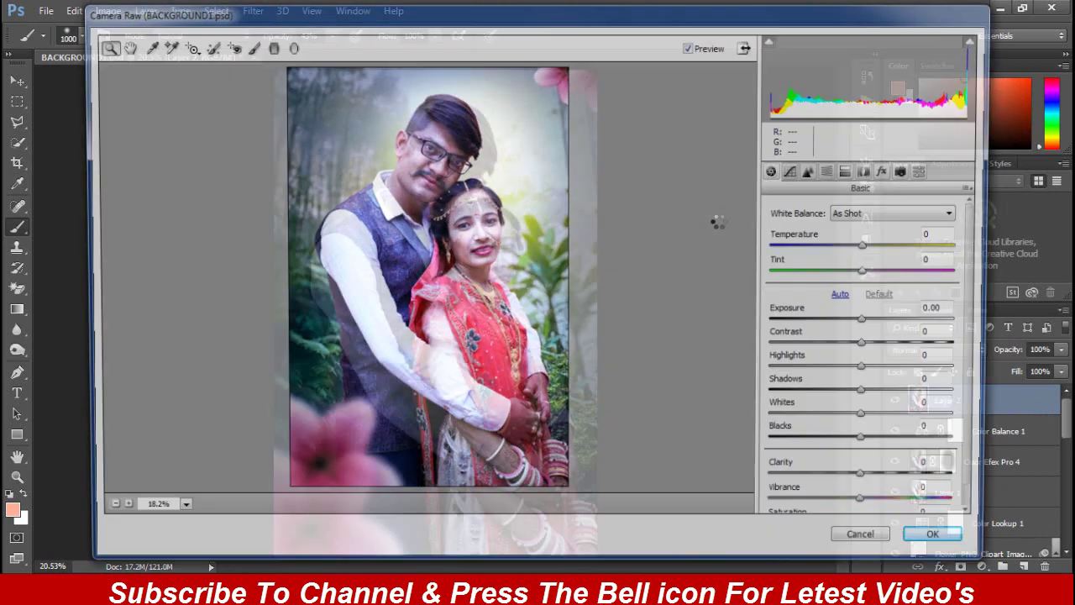
- In Camera Raw, raise Clarity to +8, set Blacks -15, Shadows +24, and lower the highlights slightly
{"action": "mouse_move", "coordinate": [872, 484]}
{"action": "left_mouse_down"}
{"action": "mouse_move", "coordinate": [830, 486]}
{"action": "mouse_move", "coordinate": [895, 484]}
{"action": "mouse_move", "coordinate": [876, 486]}
{"action": "mouse_move", "coordinate": [880, 511]}
{"action": "left_mouse_up"}
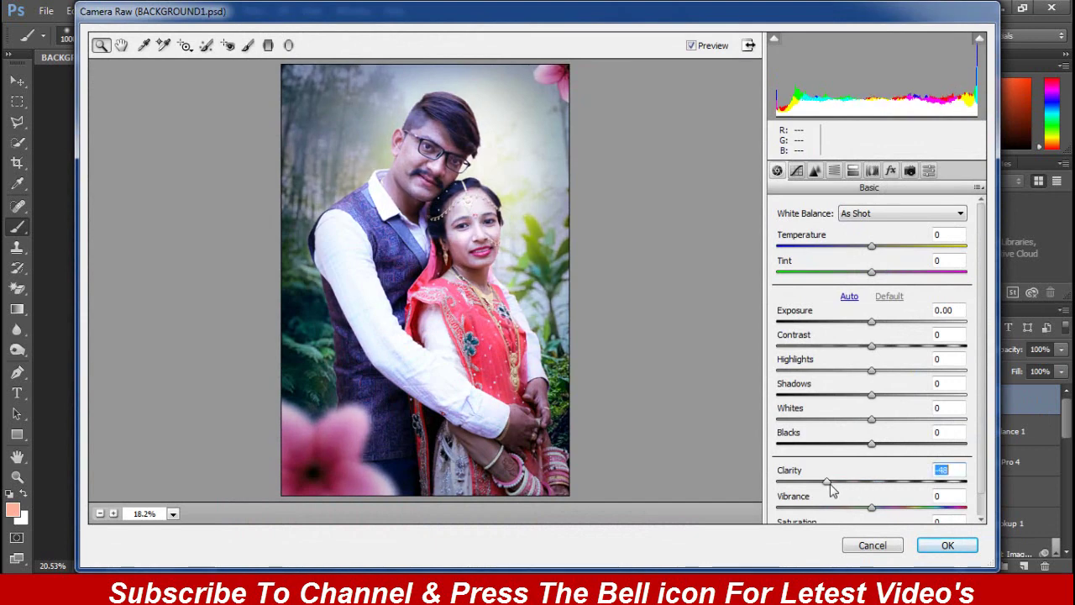
{"action": "scroll", "coordinate": [896, 470], "scroll_direction": "down", "scroll_amount": 1}
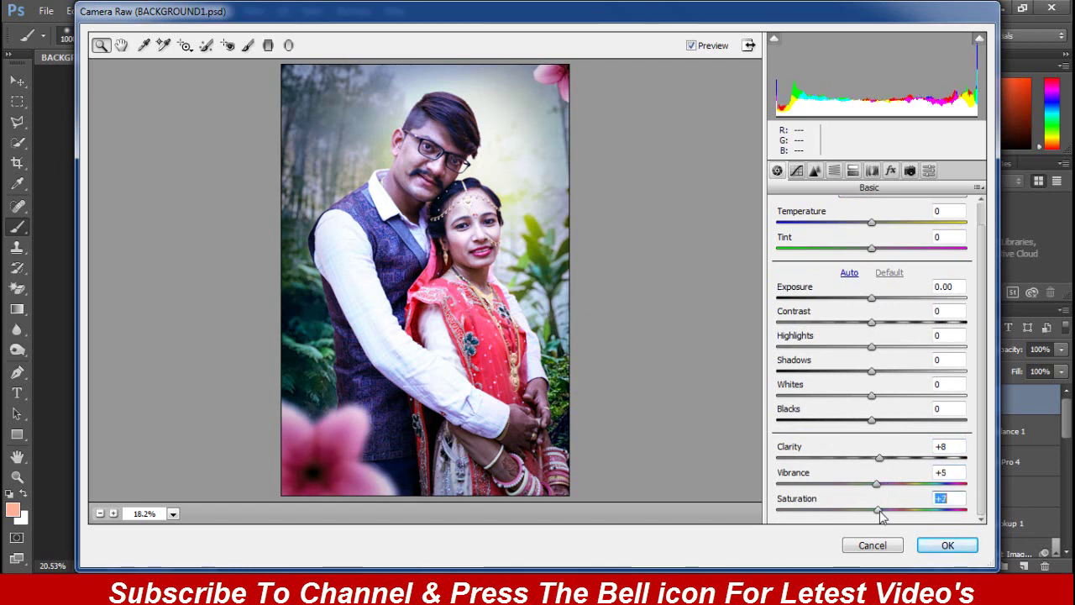
{"action": "mouse_move", "coordinate": [872, 419]}
{"action": "left_mouse_down"}
{"action": "mouse_move", "coordinate": [819, 425]}
{"action": "mouse_move", "coordinate": [920, 419]}
{"action": "mouse_move", "coordinate": [856, 420]}
{"action": "left_mouse_up"}
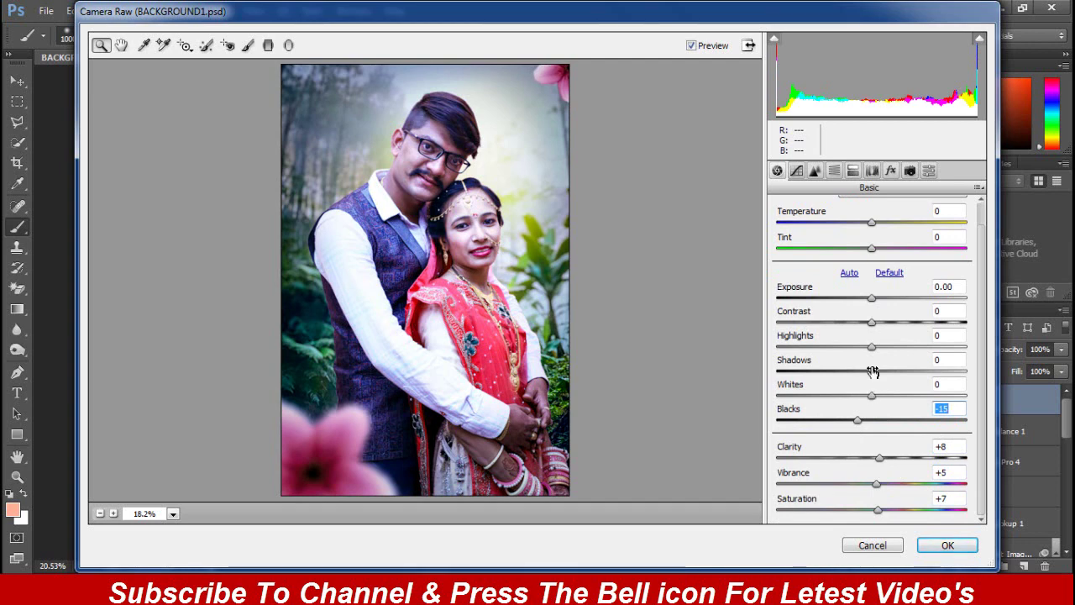
{"action": "mouse_move", "coordinate": [873, 370]}
{"action": "left_mouse_down"}
{"action": "mouse_move", "coordinate": [931, 370]}
{"action": "mouse_move", "coordinate": [809, 370]}
{"action": "mouse_move", "coordinate": [955, 401]}
{"action": "mouse_move", "coordinate": [893, 401]}
{"action": "left_mouse_up"}
{"action": "mouse_move", "coordinate": [871, 348]}
{"action": "left_mouse_down"}
{"action": "mouse_move", "coordinate": [847, 350]}
{"action": "mouse_move", "coordinate": [906, 356]}
{"action": "mouse_move", "coordinate": [853, 356]}
{"action": "mouse_move", "coordinate": [888, 327]}
{"action": "left_mouse_up"}
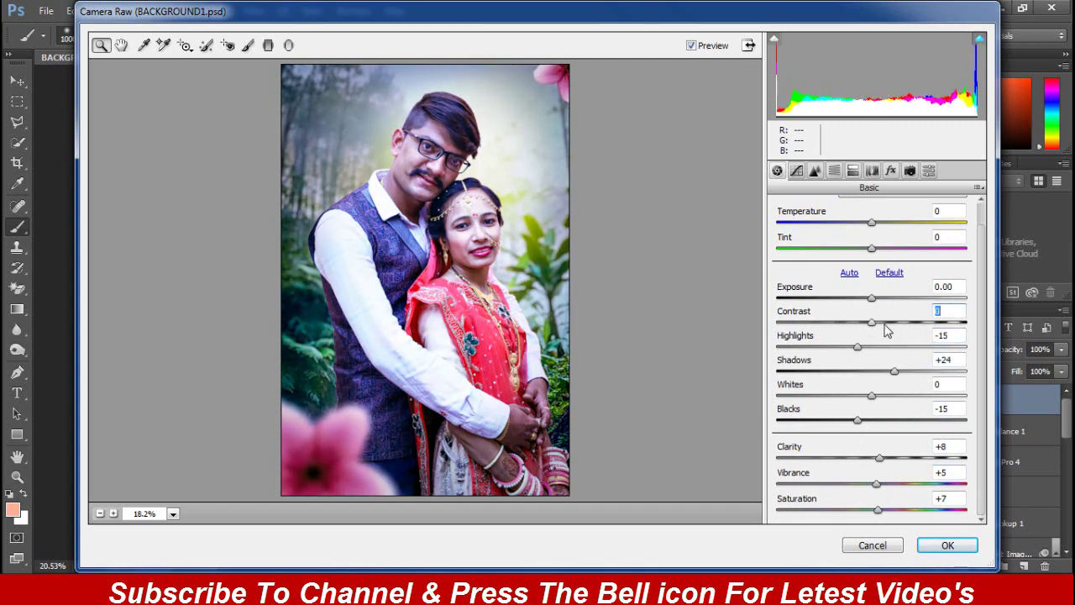
- Set Sharpening Amount to 27 and Luminance noise reduction to 10
{"action": "left_click", "coordinate": [815, 171]}
{"action": "left_click_drag", "start_coordinate": [777, 233], "coordinate": [812, 239]}
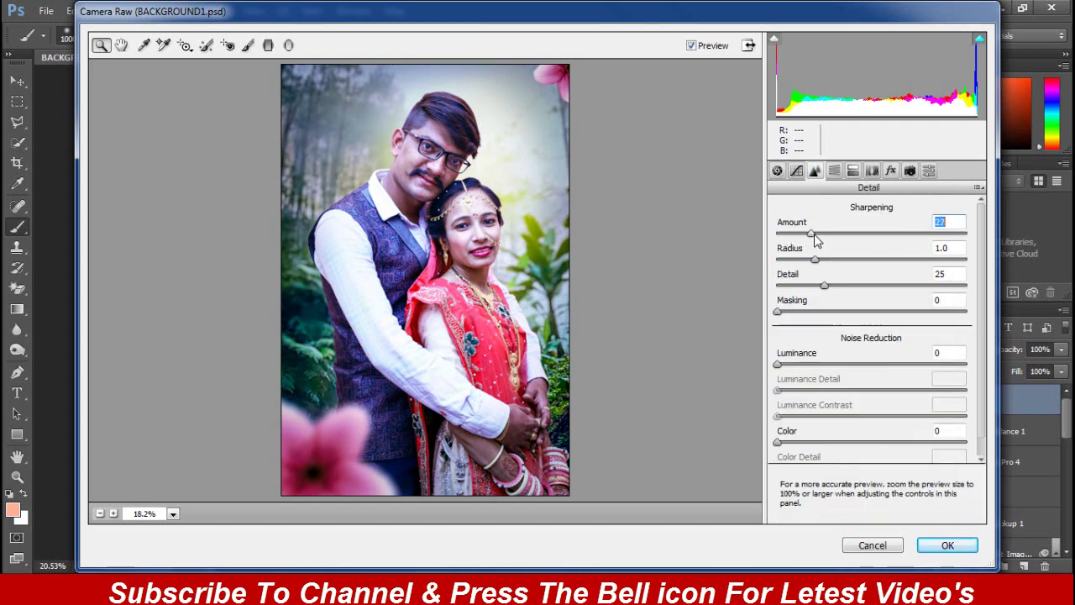
{"action": "left_click_drag", "start_coordinate": [778, 363], "coordinate": [797, 364]}
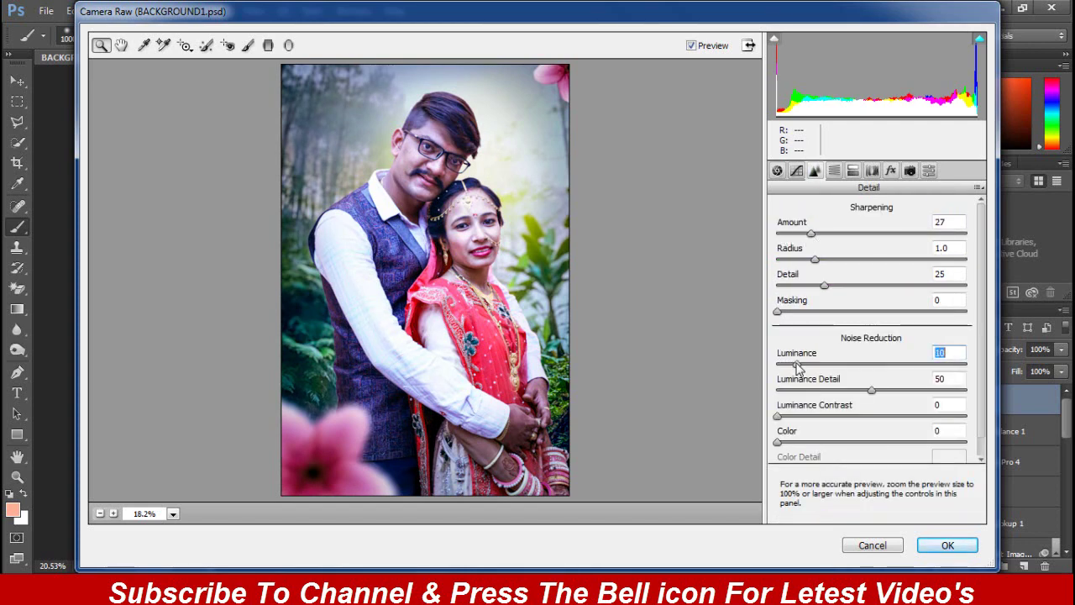
- Adjust per-colour HSL: tweak reds saturation, brighten oranges, boost yellows saturation, keep the blues hue at 0
{"action": "left_click", "coordinate": [834, 171]}
{"action": "mouse_move", "coordinate": [906, 288]}
{"action": "left_mouse_down"}
{"action": "mouse_move", "coordinate": [919, 288]}
{"action": "mouse_move", "coordinate": [859, 308]}
{"action": "mouse_move", "coordinate": [910, 310]}
{"action": "left_mouse_up"}
{"action": "left_click", "coordinate": [871, 231]}
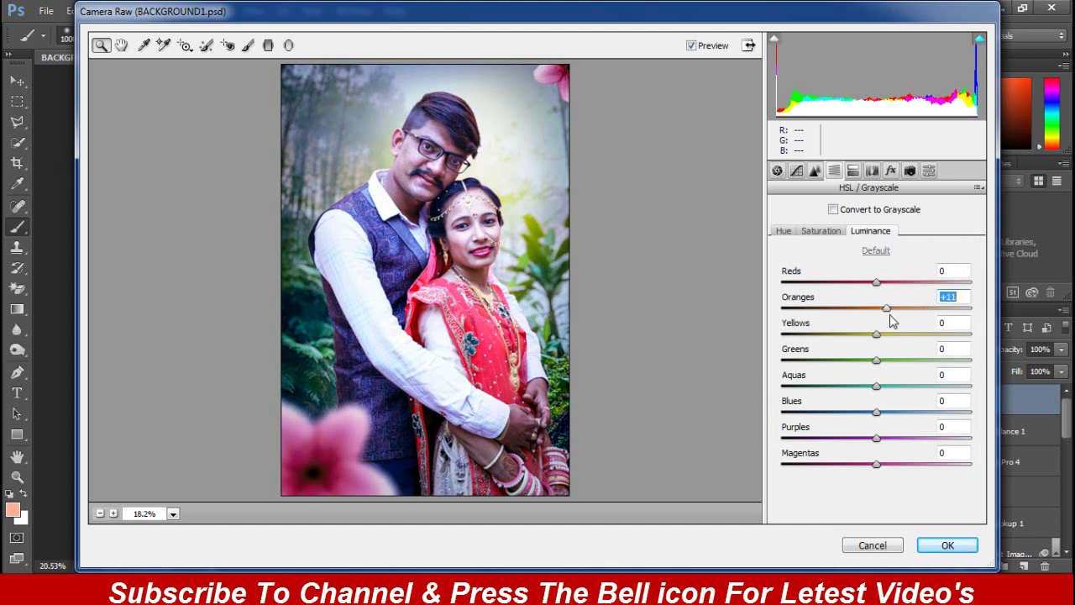
{"action": "left_click", "coordinate": [823, 232]}
{"action": "mouse_move", "coordinate": [877, 334]}
{"action": "left_mouse_down"}
{"action": "mouse_move", "coordinate": [919, 334]}
{"action": "mouse_move", "coordinate": [817, 357]}
{"action": "mouse_move", "coordinate": [907, 362]}
{"action": "mouse_move", "coordinate": [910, 387]}
{"action": "mouse_move", "coordinate": [812, 412]}
{"action": "mouse_move", "coordinate": [878, 418]}
{"action": "mouse_move", "coordinate": [910, 438]}
{"action": "mouse_move", "coordinate": [890, 463]}
{"action": "left_mouse_up"}
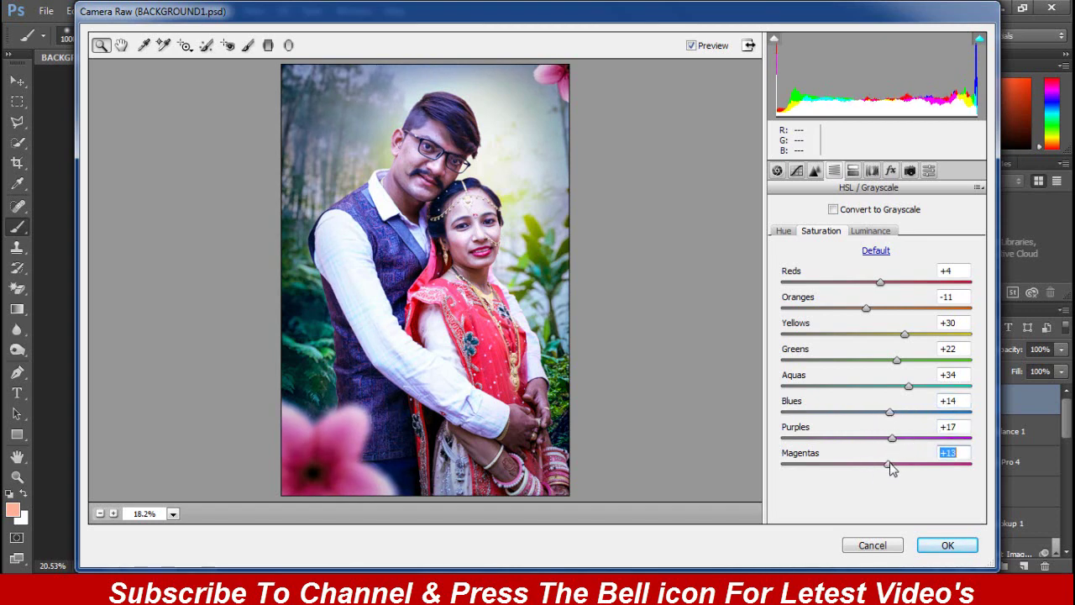
{"action": "left_click", "coordinate": [785, 232]}
{"action": "left_click_drag", "start_coordinate": [844, 337], "coordinate": [1006, 349]}
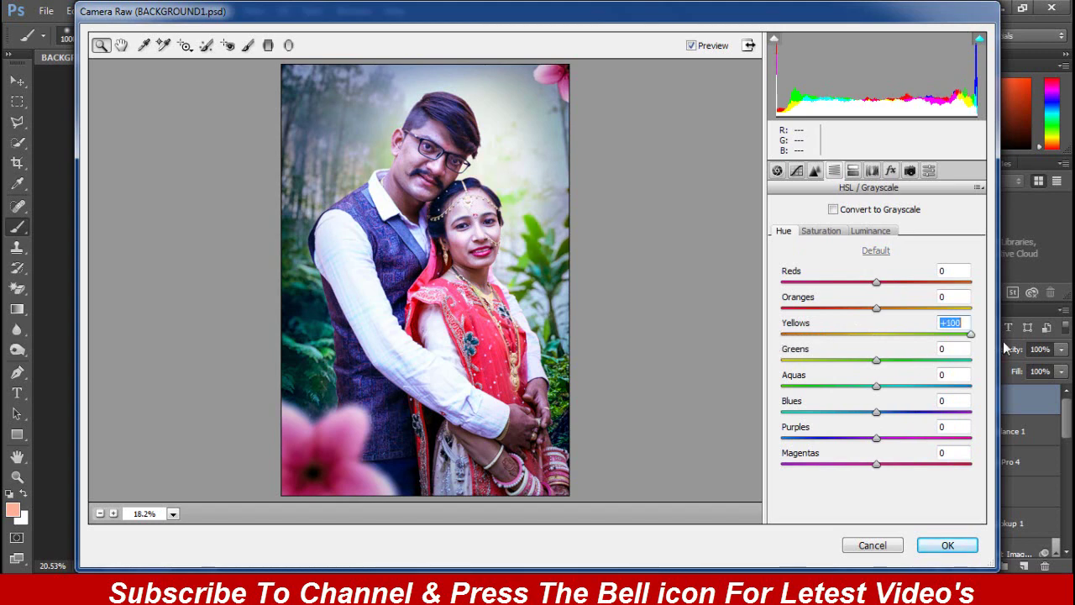
{"action": "type", "text": "0"}
{"action": "mouse_move", "coordinate": [880, 416]}
{"action": "left_mouse_down"}
{"action": "mouse_move", "coordinate": [984, 420]}
{"action": "mouse_move", "coordinate": [809, 418]}
{"action": "left_mouse_up"}
{"action": "double_click", "coordinate": [803, 412]}
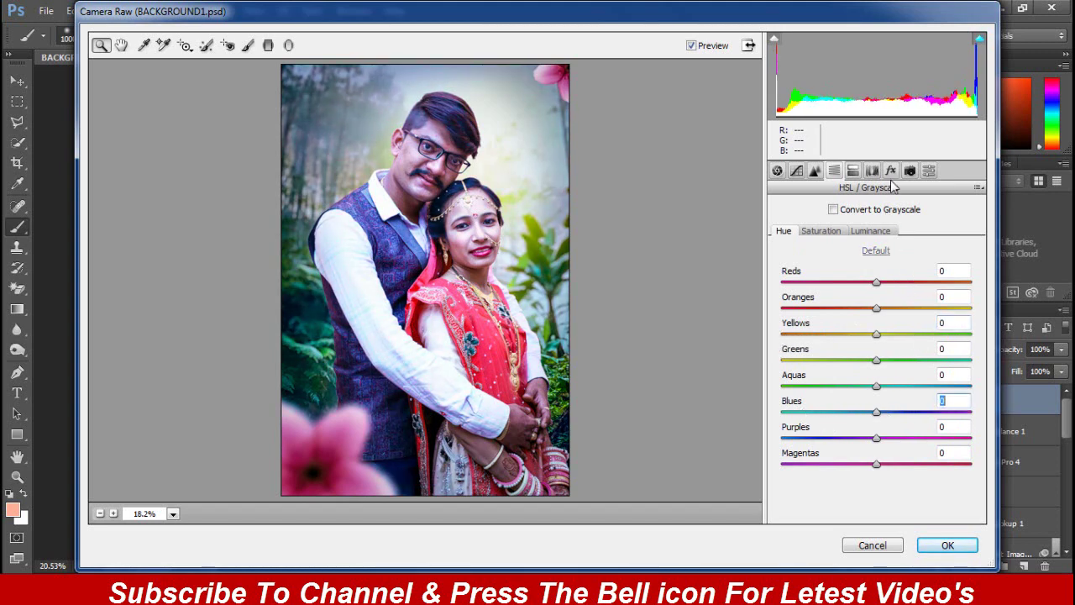
- Add a -10 post-crop vignette and apply the Camera Raw grade
{"action": "left_click", "coordinate": [891, 171]}
{"action": "mouse_move", "coordinate": [879, 378]}
{"action": "left_mouse_down"}
{"action": "mouse_move", "coordinate": [857, 378]}
{"action": "mouse_move", "coordinate": [871, 382]}
{"action": "left_mouse_up"}
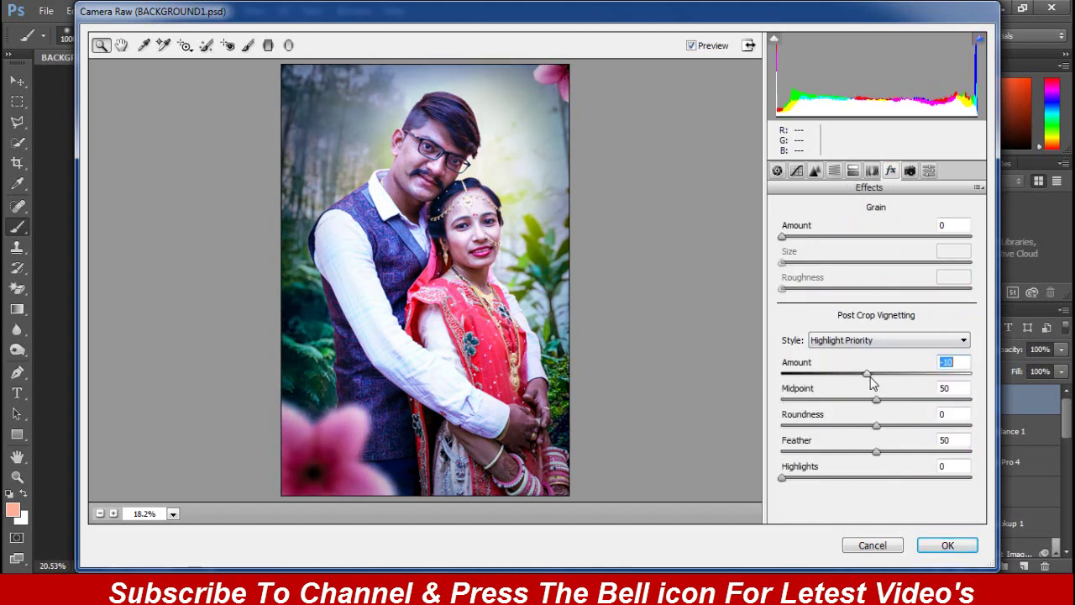
{"action": "left_click", "coordinate": [948, 545]}
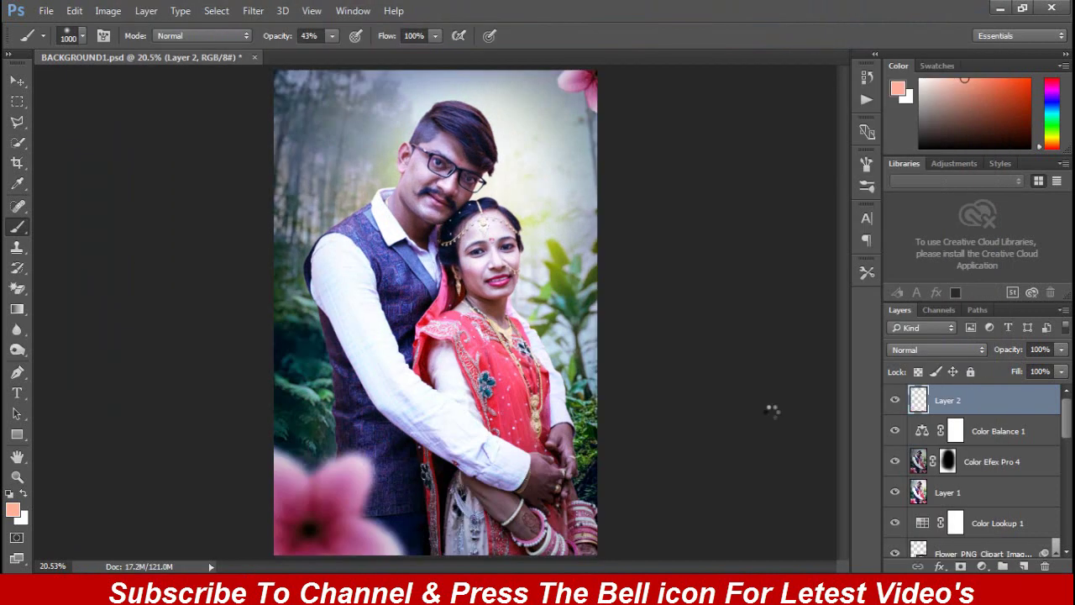
- Save, zoom in to inspect the couple's faces, then fit the whole image back on screen
{"action": "key", "text": "ctrl+s"}
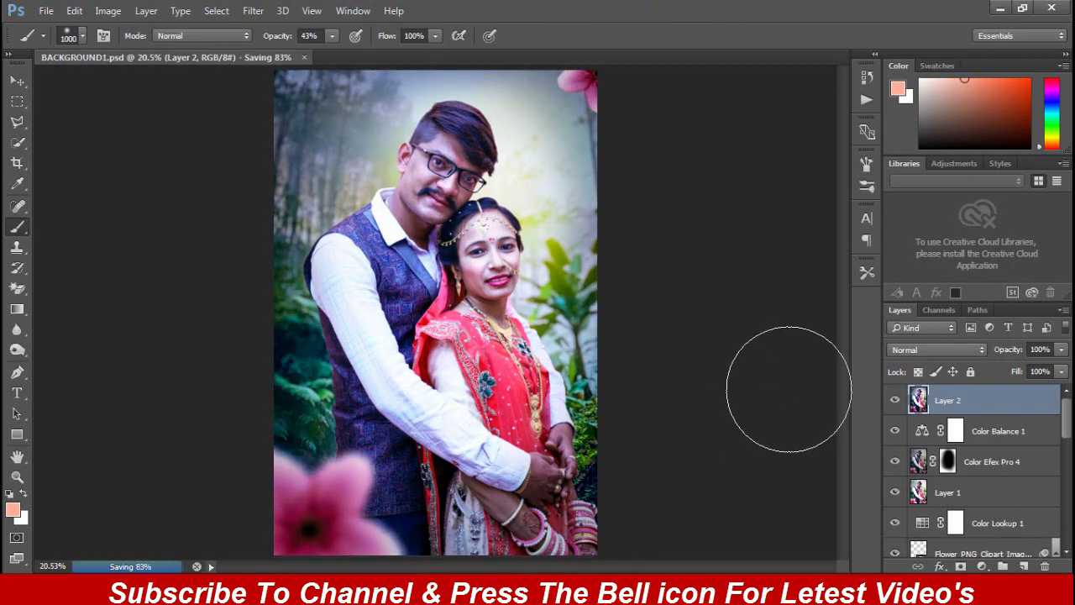
{"action": "key", "text": "ctrl+plus"}
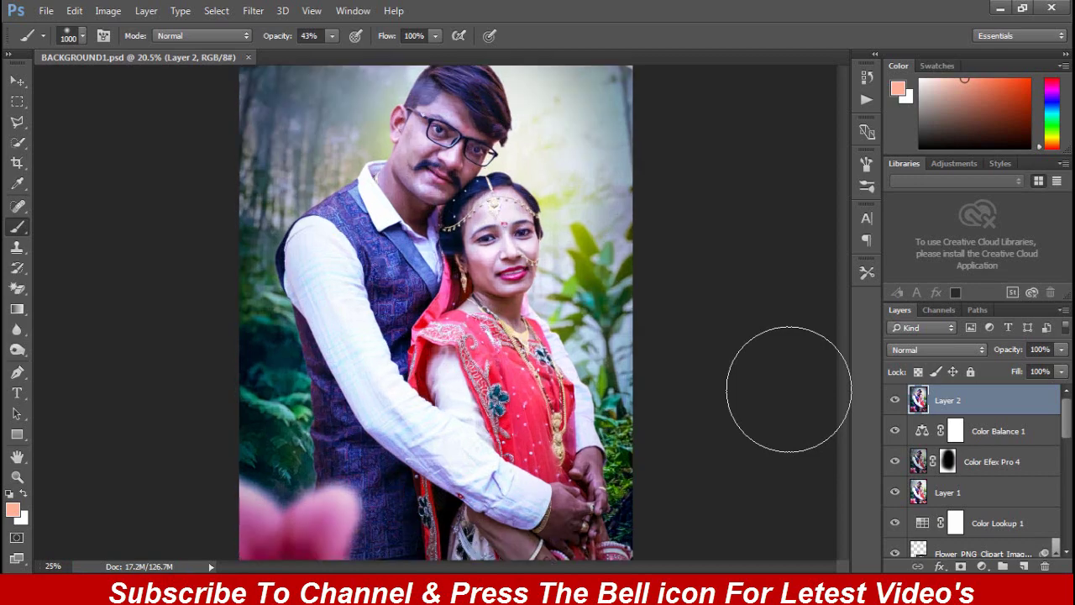
{"action": "key", "text": "ctrl+plus"}
{"action": "key", "text": "ctrl+plus"}
{"action": "mouse_move", "coordinate": [641, 261]}
{"action": "left_mouse_down"}
{"action": "mouse_move", "coordinate": [584, 462]}
{"action": "mouse_move", "coordinate": [600, 442]}
{"action": "left_mouse_up"}
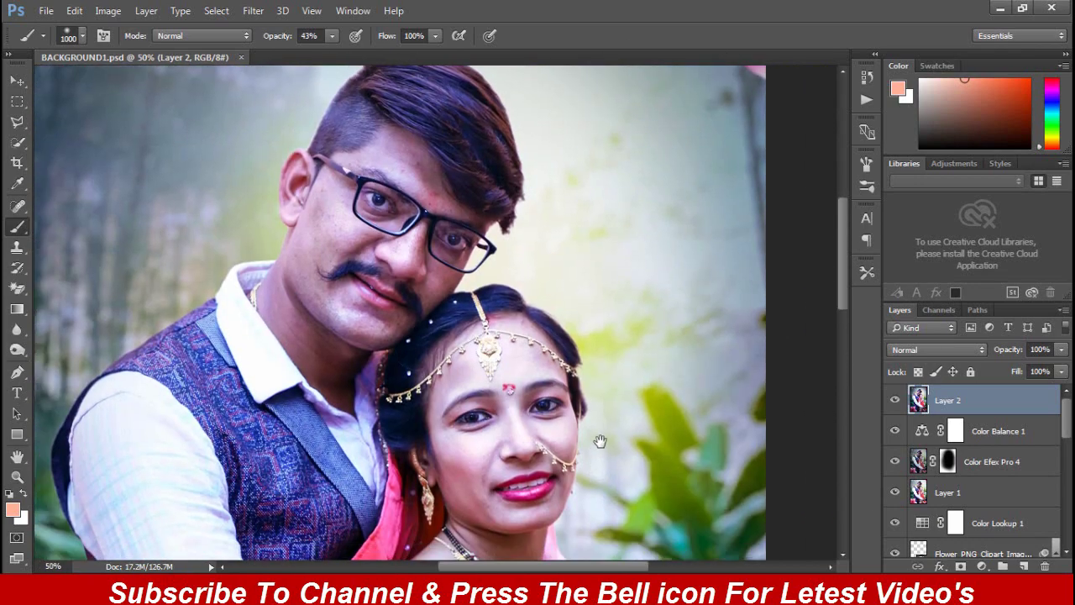
{"action": "key", "text": "ctrl+0"}
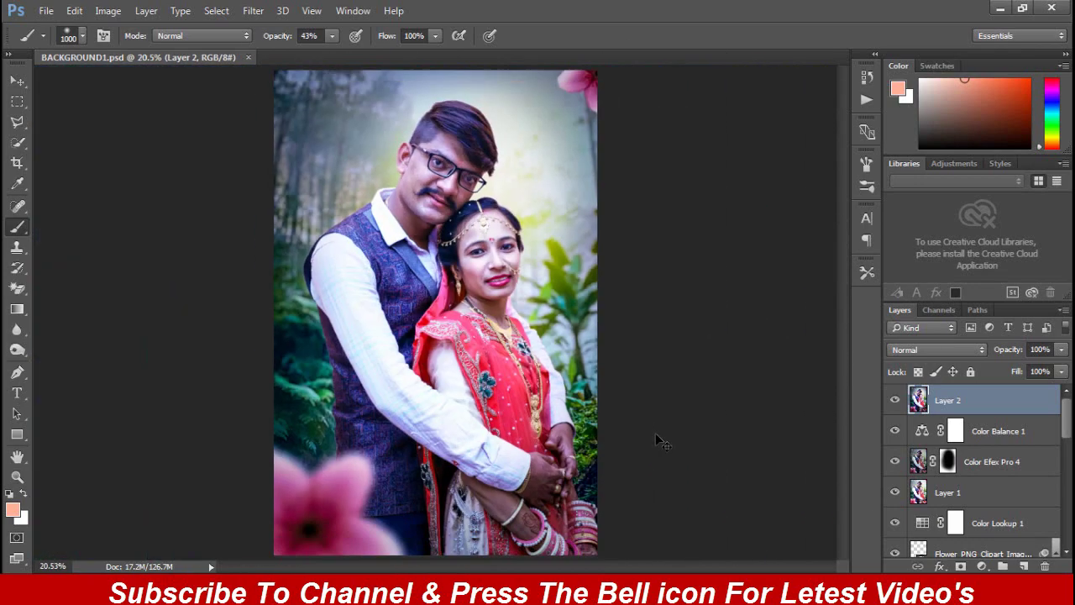
{"action": "key", "text": "v"}
- Place branches-3 as a linked layer, rotated and moved to the photo's lower-right corner
{"action": "left_click", "coordinate": [46, 10]}
{"action": "left_click", "coordinate": [134, 318]}
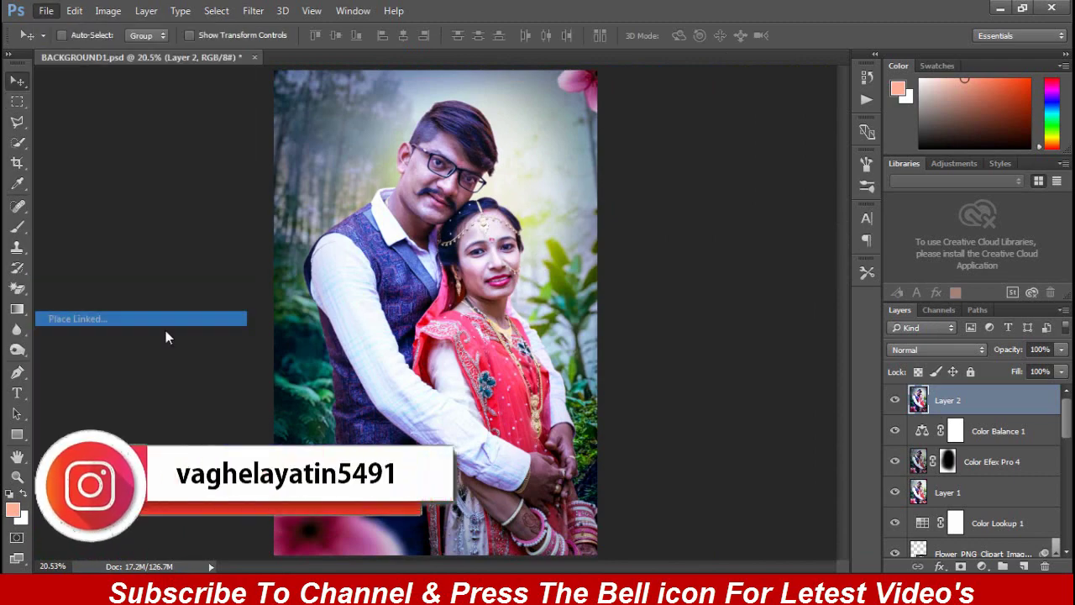
{"action": "left_click", "coordinate": [428, 388]}
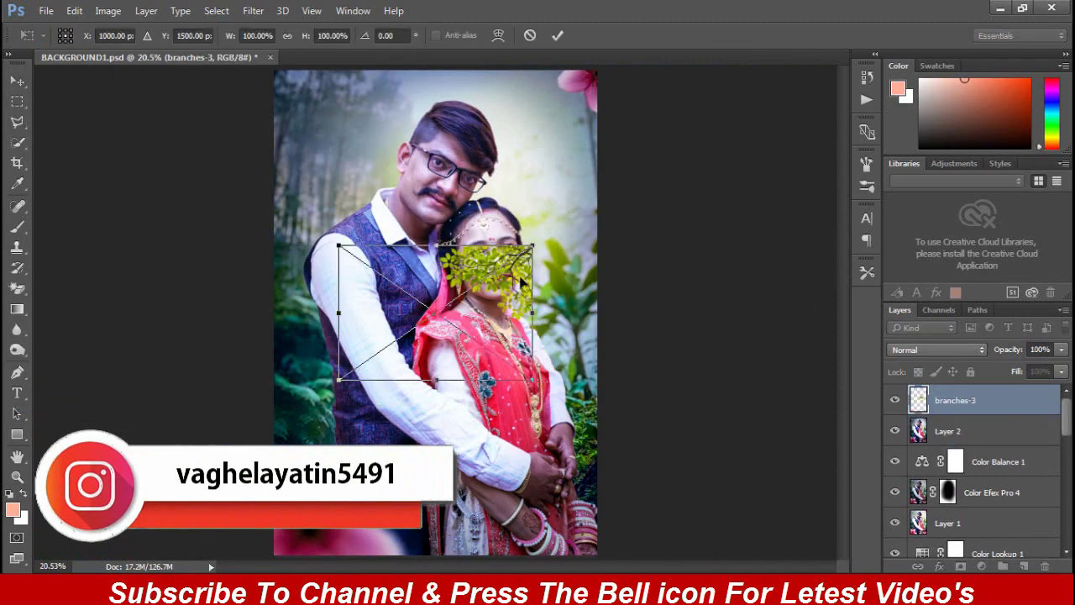
{"action": "left_click_drag", "start_coordinate": [532, 227], "coordinate": [580, 403]}
{"action": "left_click_drag", "start_coordinate": [495, 299], "coordinate": [593, 455]}
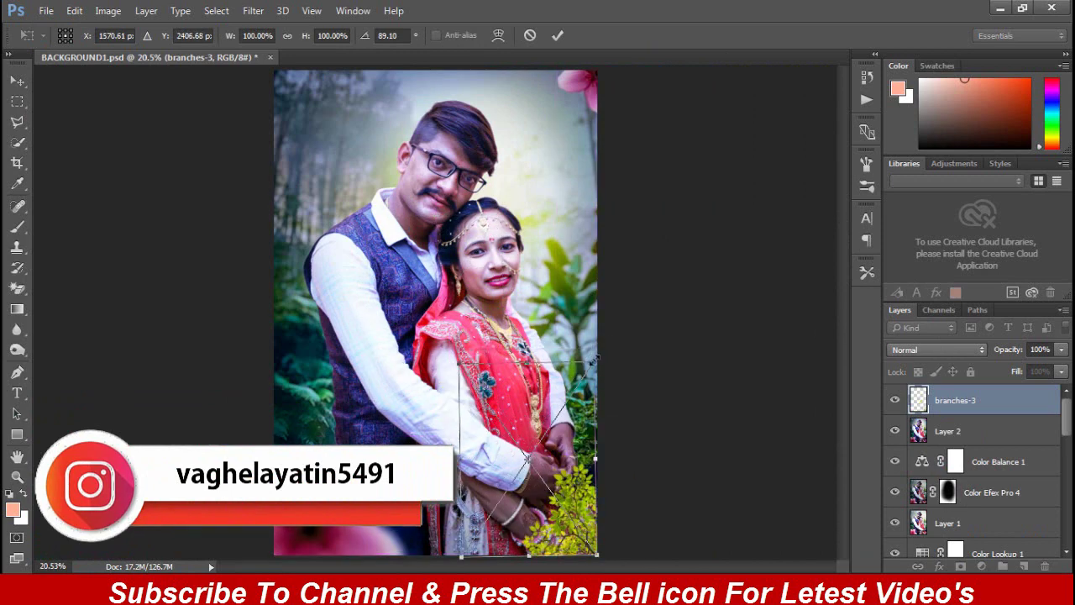
{"action": "key", "text": "Return"}
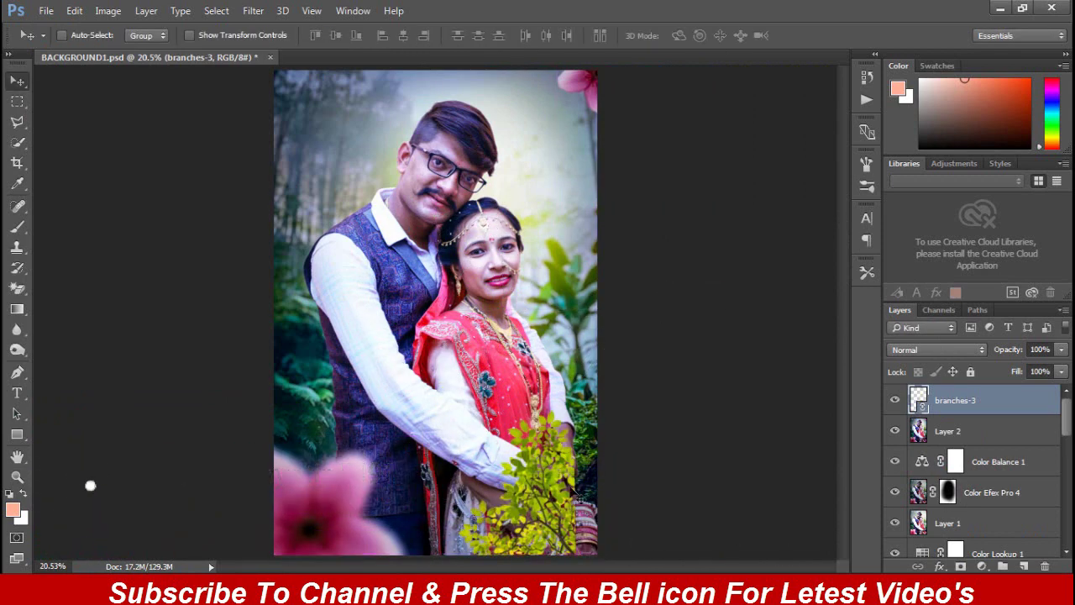
- Enlarge the branches foliage and rotate it further down-right to fill the corner
{"action": "key", "text": "ctrl+t"}
{"action": "left_click_drag", "start_coordinate": [647, 261], "coordinate": [678, 331]}
{"action": "left_click_drag", "start_coordinate": [529, 441], "coordinate": [607, 473]}
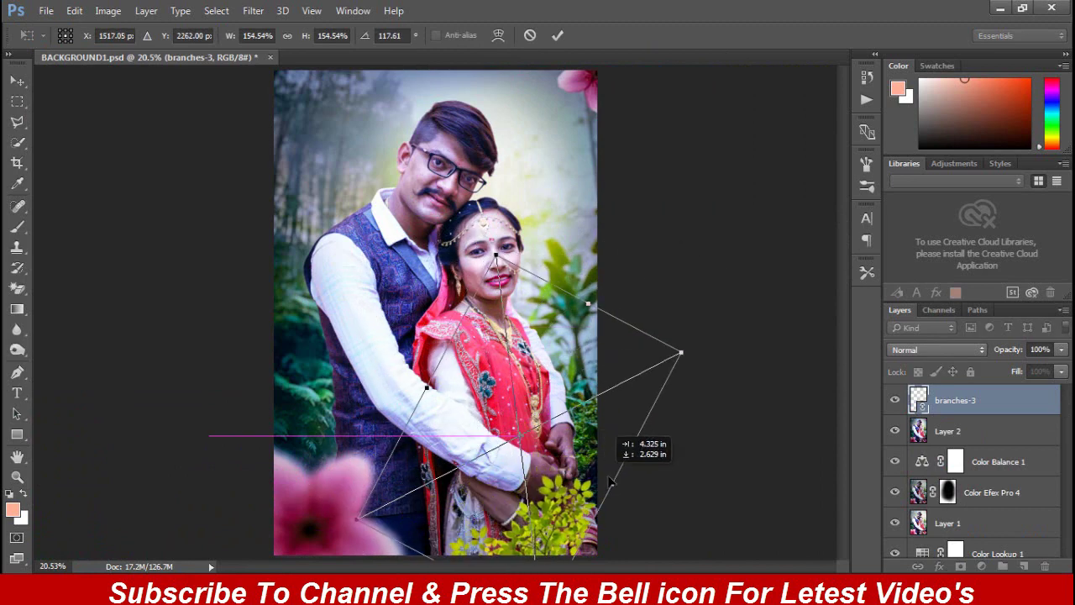
{"action": "key", "text": "Return"}
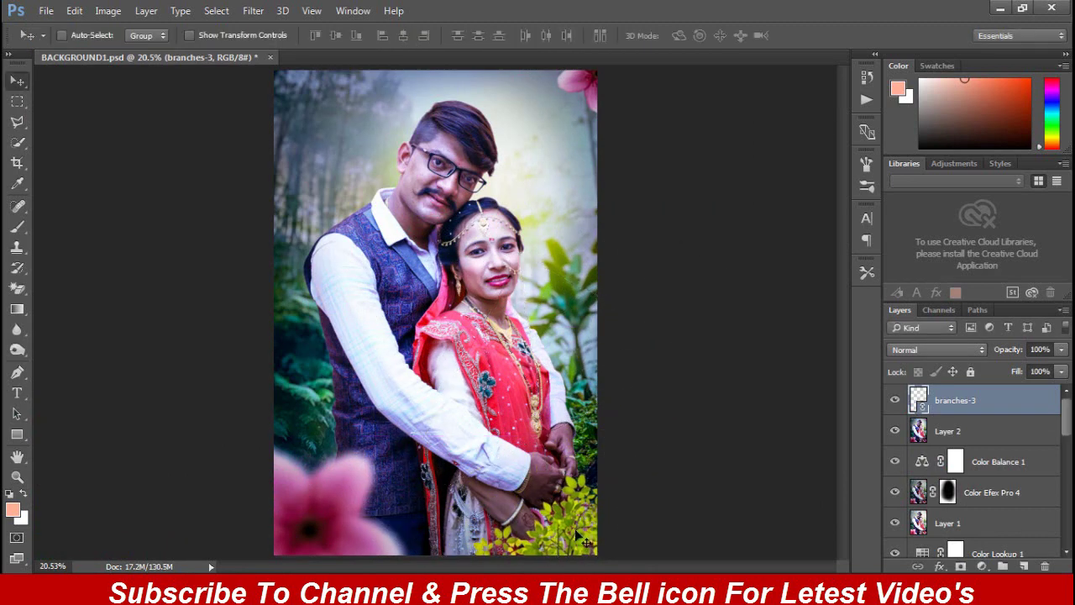
{"action": "left_click", "coordinate": [253, 10]}
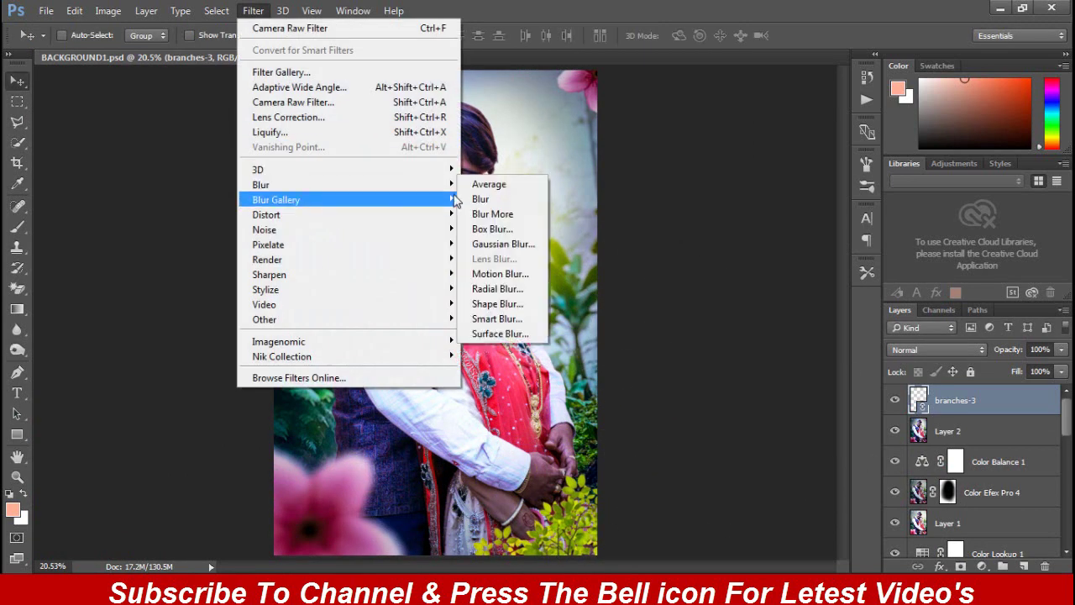
- Soften the branches foliage with a Gaussian Blur of radius 7.2
{"action": "left_click", "coordinate": [496, 243]}
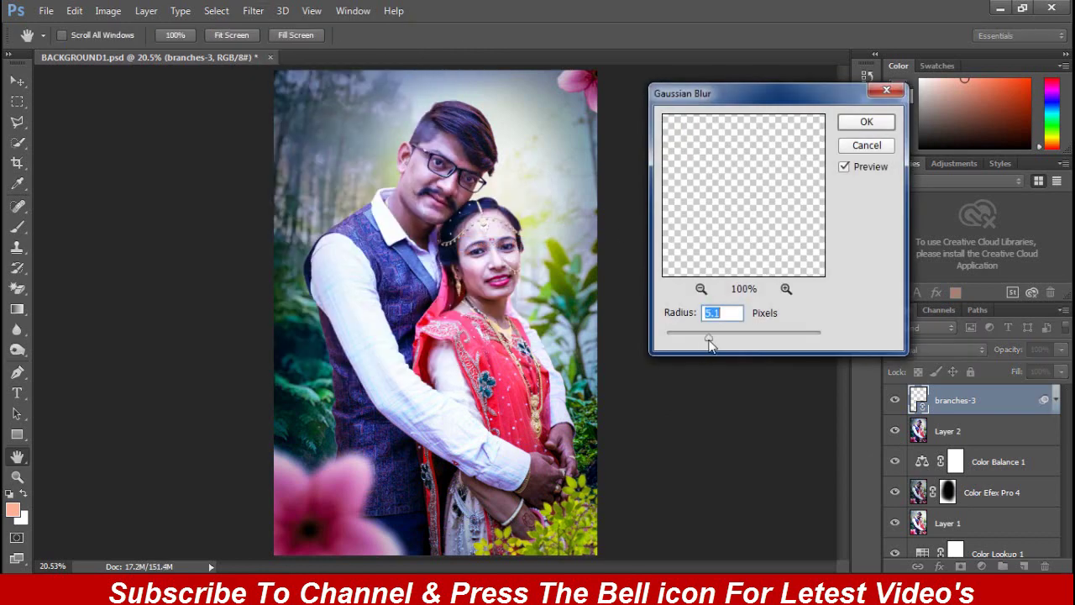
{"action": "left_click_drag", "start_coordinate": [709, 341], "coordinate": [717, 341]}
{"action": "left_click", "coordinate": [860, 126]}
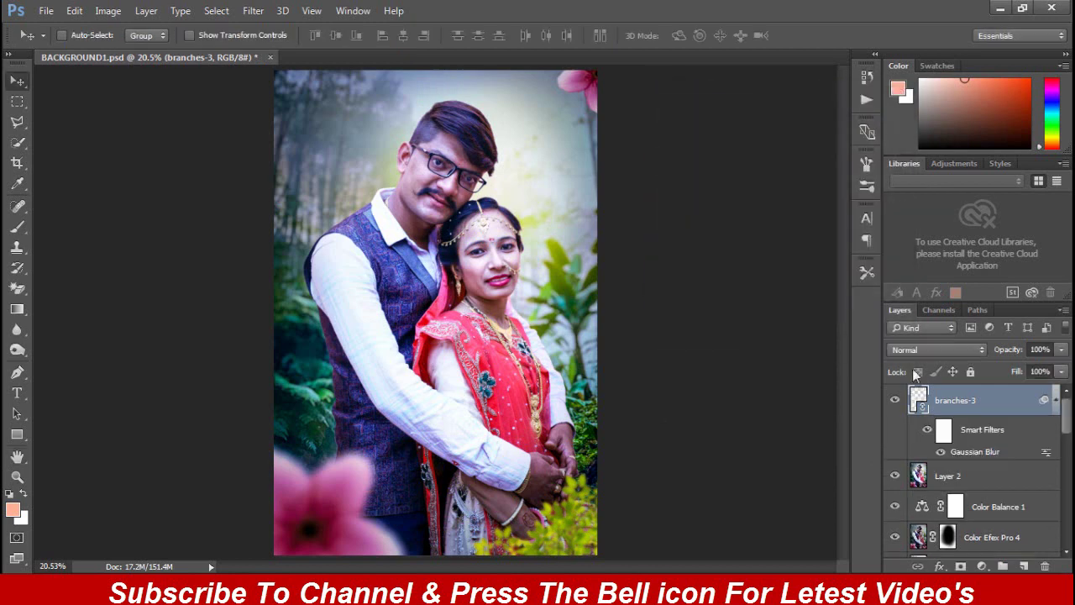
- Apply Hue/Saturation with Hue +22 and Saturation +38, then nudge the foliage further into the bottom-right corner
{"action": "left_click", "coordinate": [108, 10]}
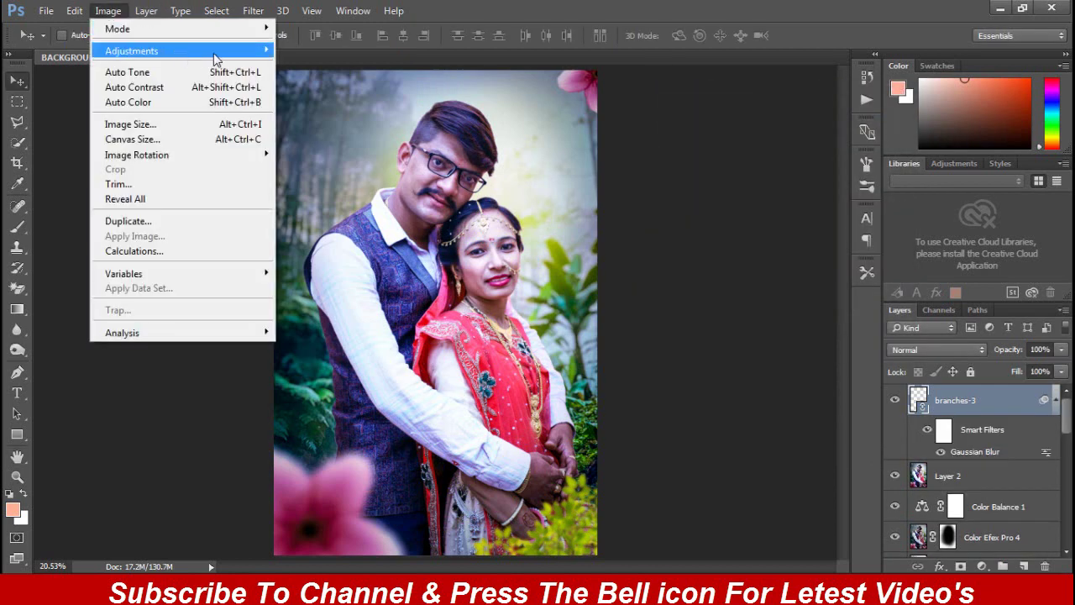
{"action": "left_click", "coordinate": [361, 132]}
{"action": "left_click_drag", "start_coordinate": [555, 111], "coordinate": [778, 104]}
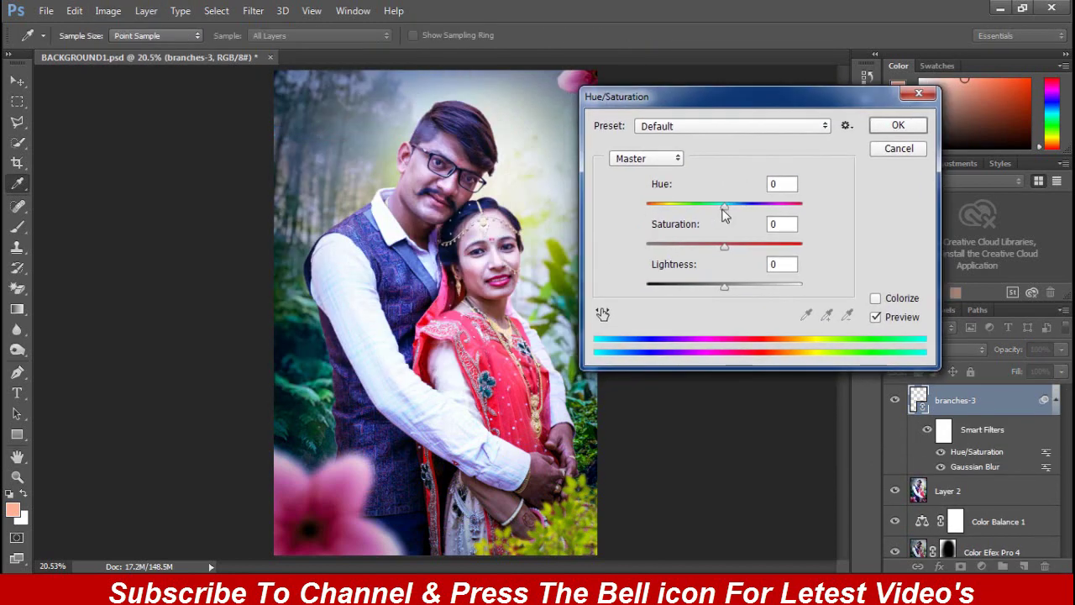
{"action": "mouse_move", "coordinate": [723, 206]}
{"action": "left_mouse_down"}
{"action": "mouse_move", "coordinate": [649, 210]}
{"action": "mouse_move", "coordinate": [768, 215]}
{"action": "mouse_move", "coordinate": [742, 219]}
{"action": "left_mouse_up"}
{"action": "left_click", "coordinate": [754, 246]}
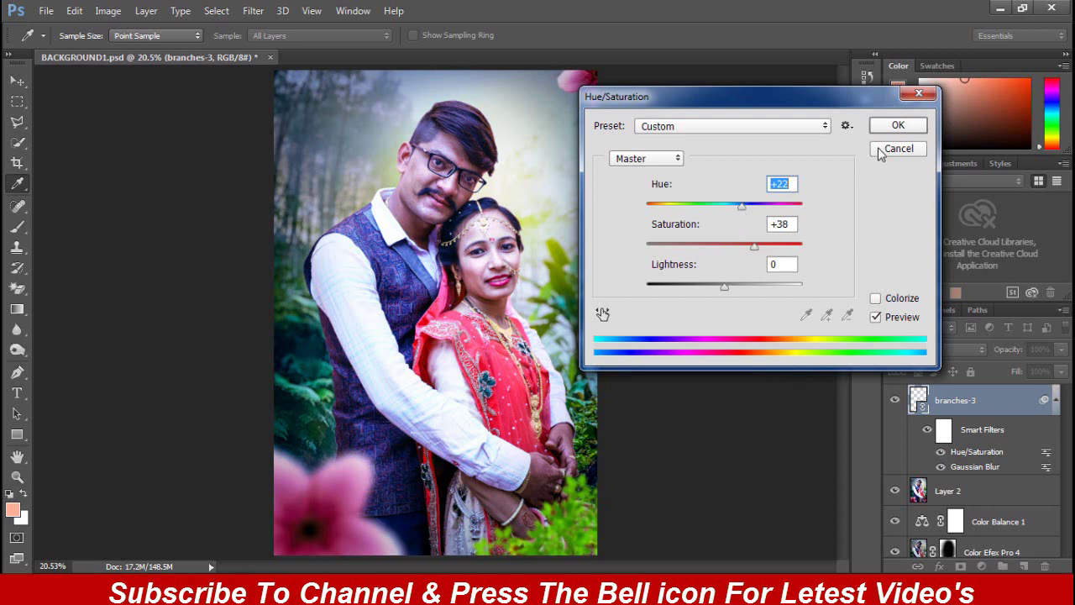
{"action": "left_click", "coordinate": [894, 126]}
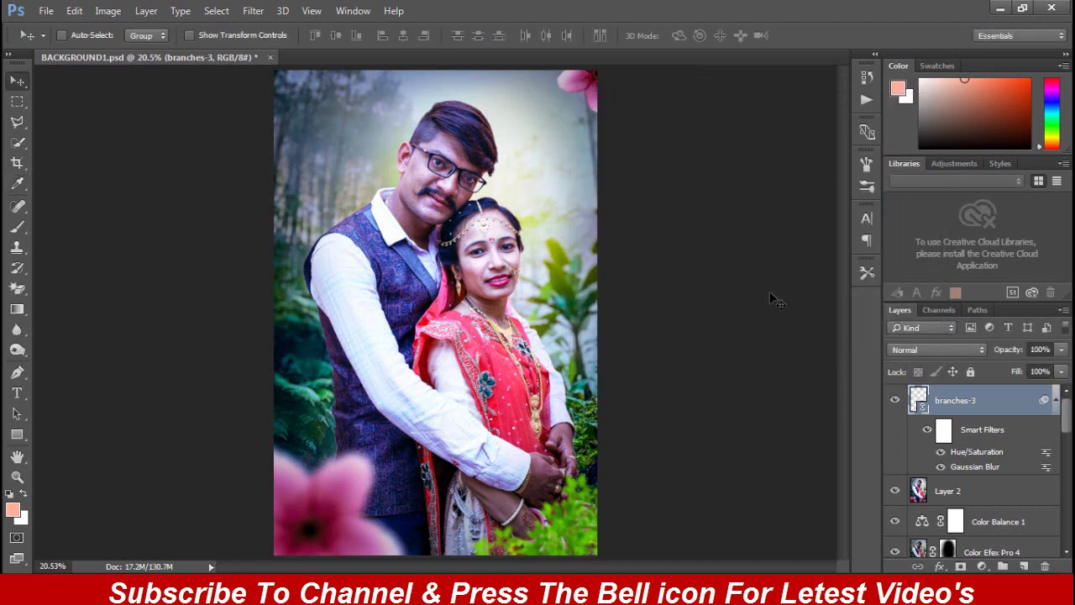
{"action": "left_click_drag", "start_coordinate": [576, 525], "coordinate": [588, 542]}
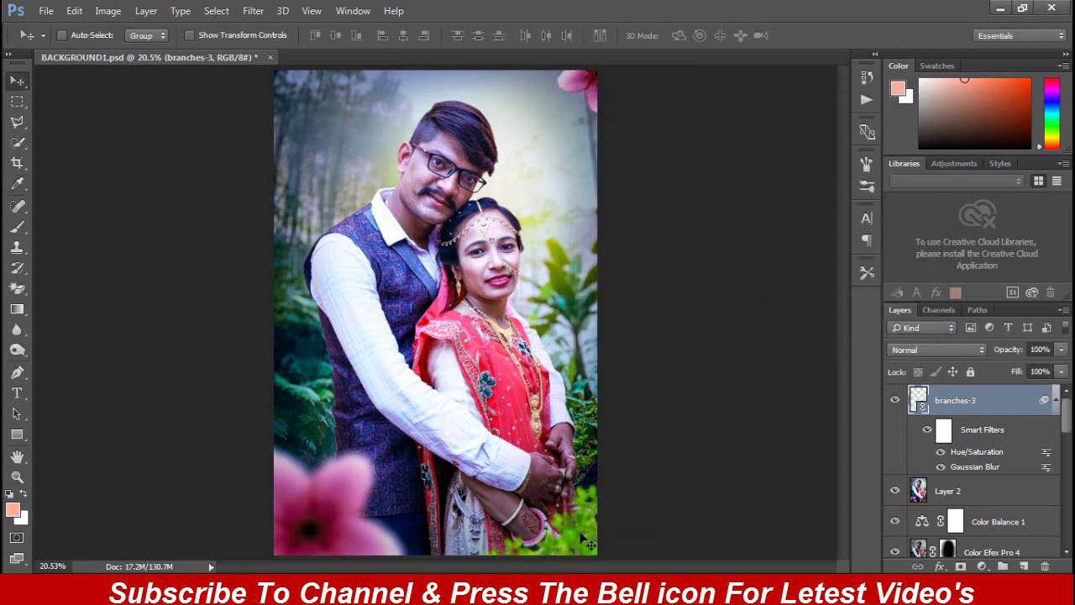